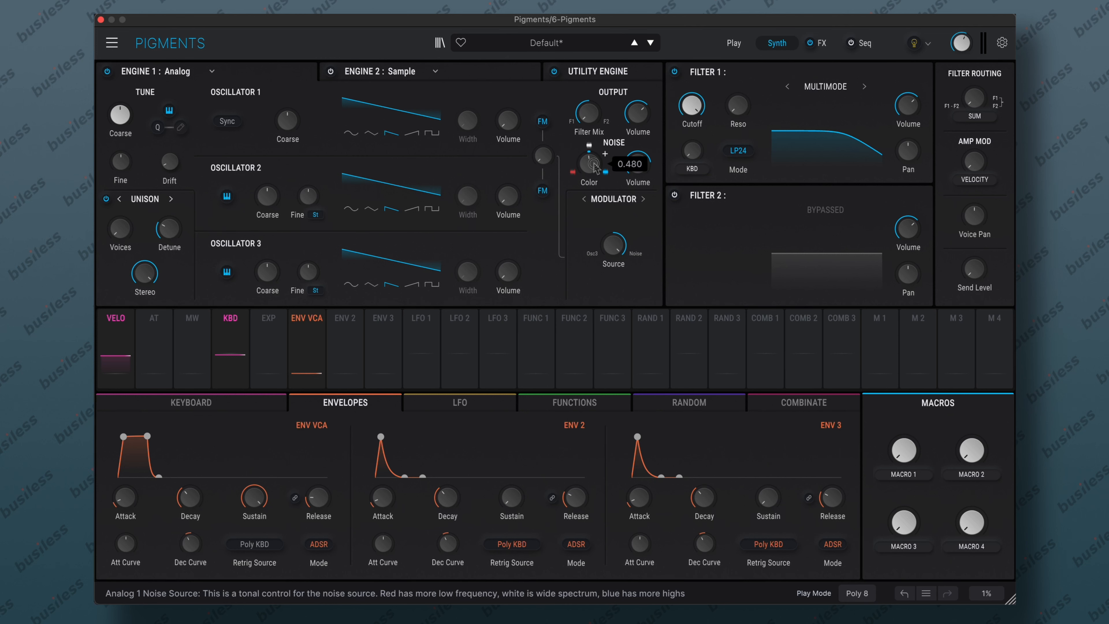
# Raise the volumes of oscillators 1 and 2 in Engine 1 and switch oscillator 2 to the rising ramp waveform
pyautogui.moveTo(637, 169)
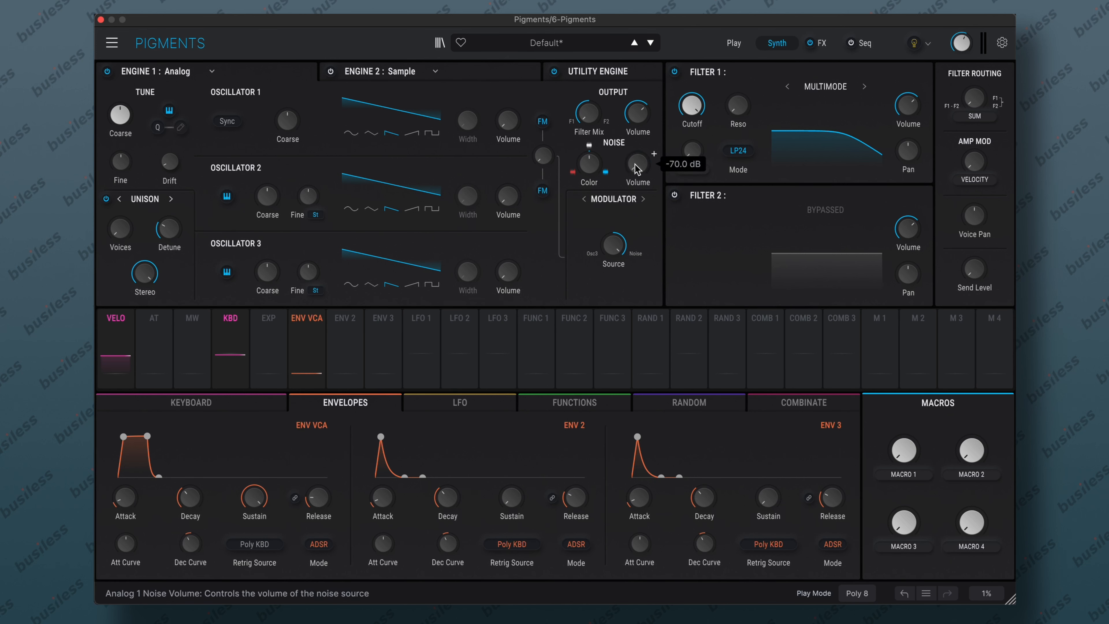
pyautogui.moveTo(506, 126)
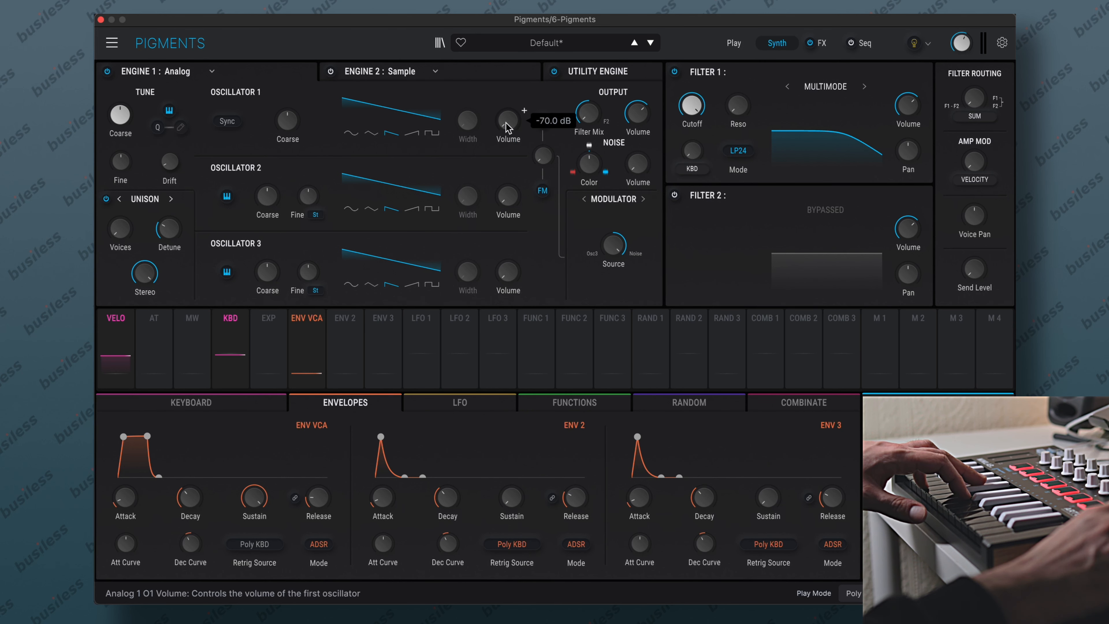
pyautogui.moveTo(506, 122); pyautogui.dragTo(501, 34)
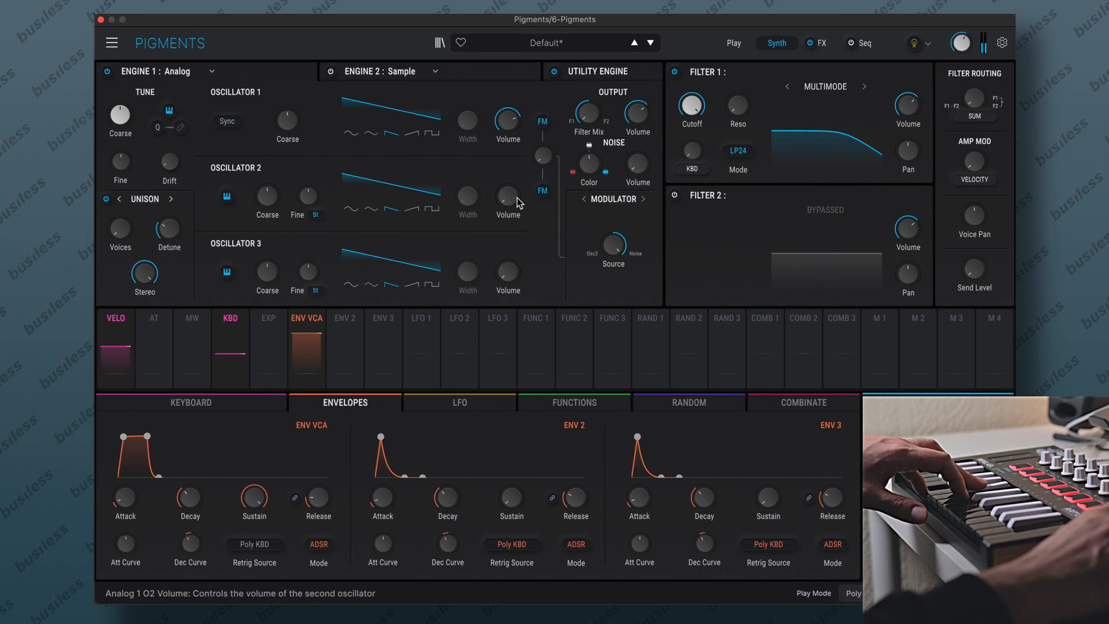
pyautogui.moveTo(507, 197); pyautogui.dragTo(514, 82)
pyautogui.click(410, 211)
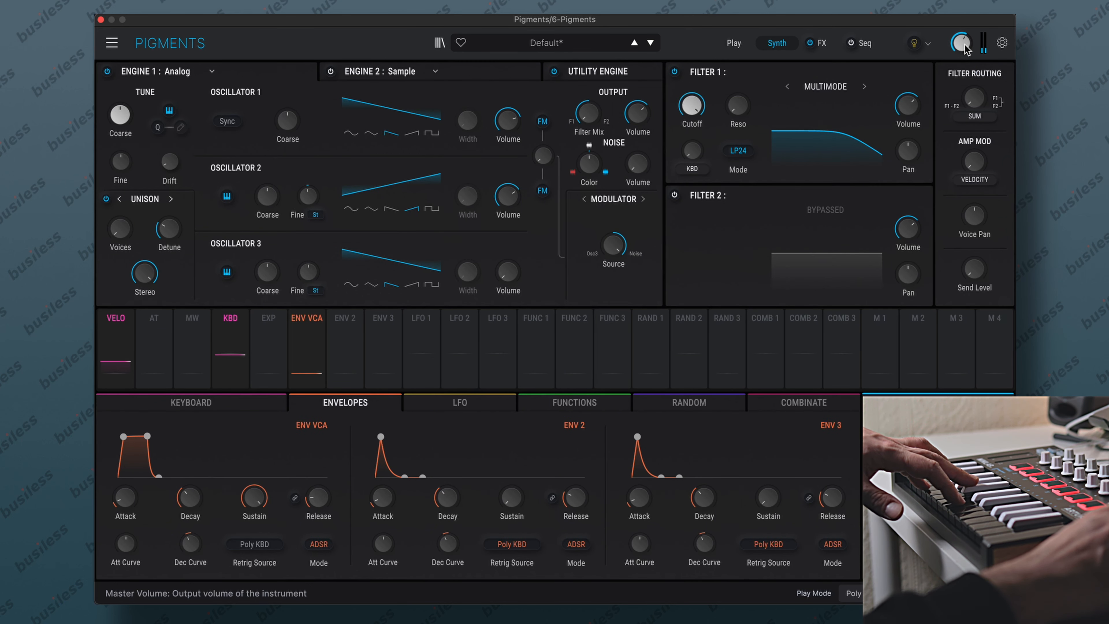
# Raise the master volume slightly and shape ENV VCA with a longer release and a slightly lower sustain
pyautogui.moveTo(963, 43); pyautogui.dragTo(970, 26)
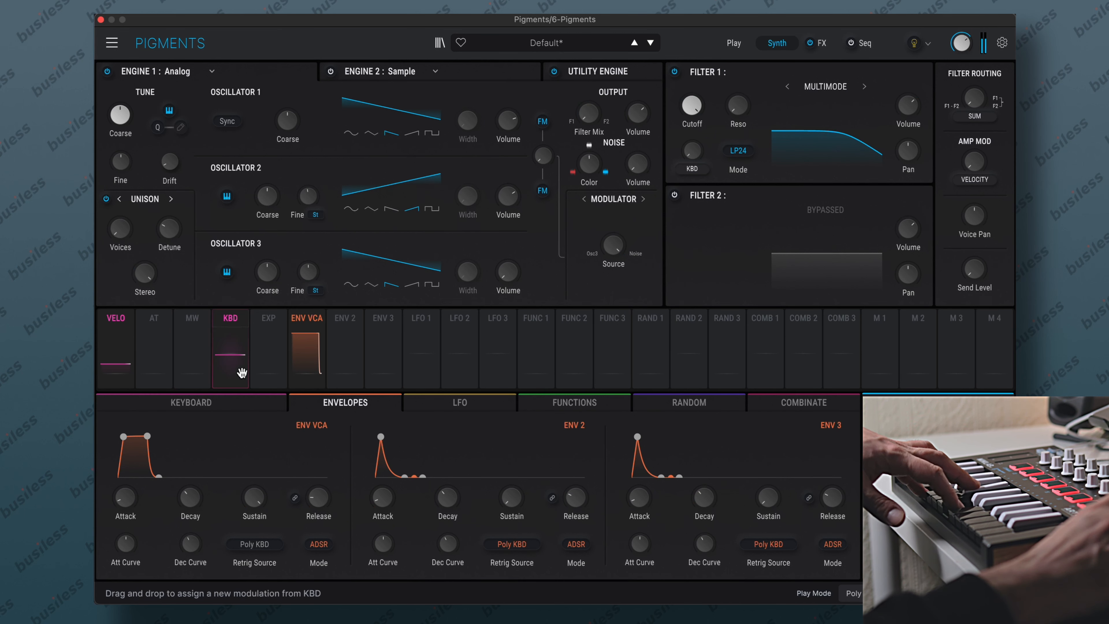
pyautogui.moveTo(159, 479); pyautogui.dragTo(175, 476)
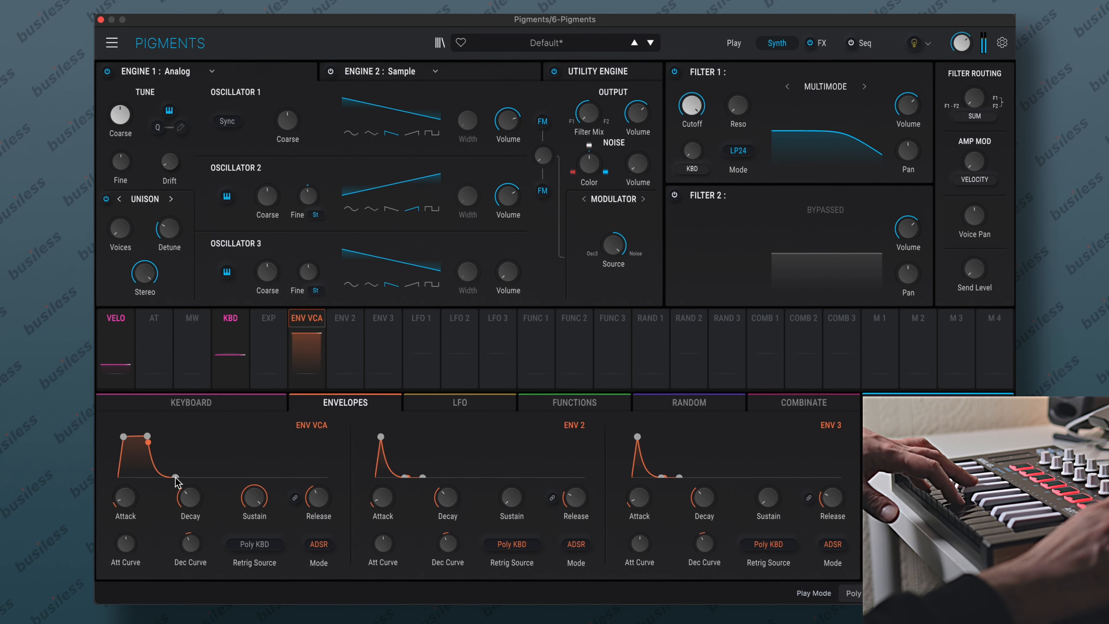
pyautogui.moveTo(124, 436); pyautogui.dragTo(155, 446)
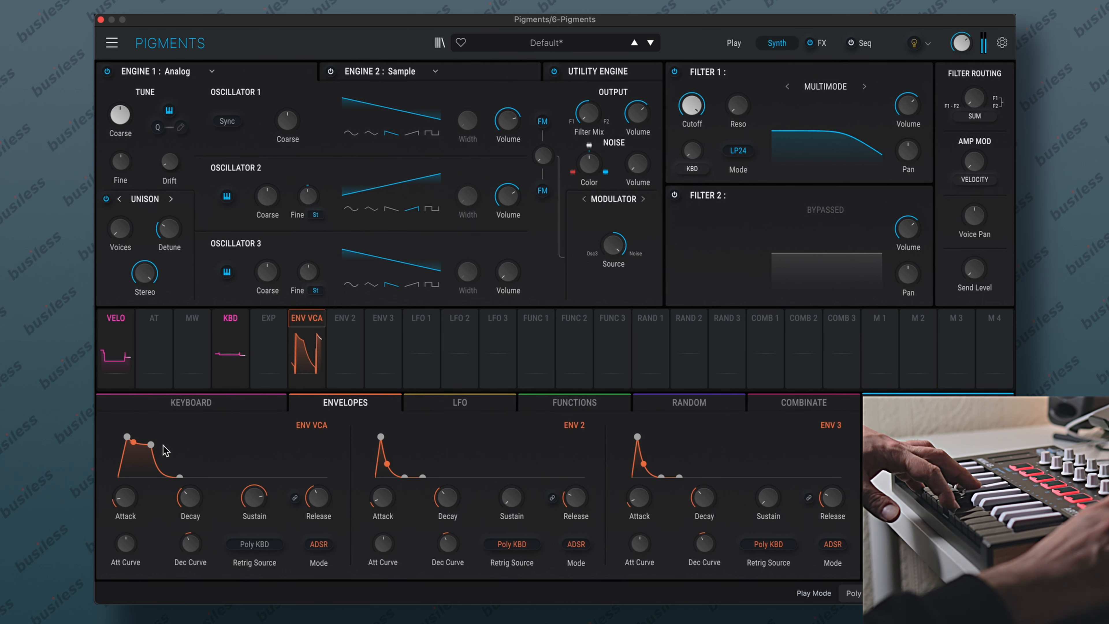
# Raise oscillator 2's coarse tuning and keep Modulator as the crossmod source
pyautogui.moveTo(398, 345); pyautogui.dragTo(503, 197)
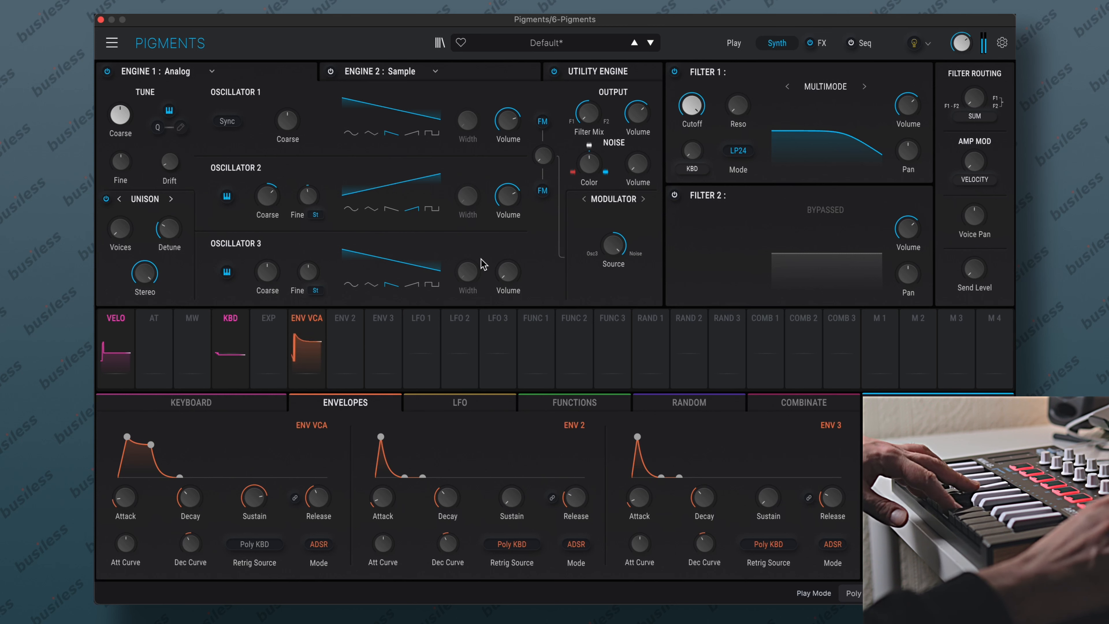
pyautogui.click(614, 199)
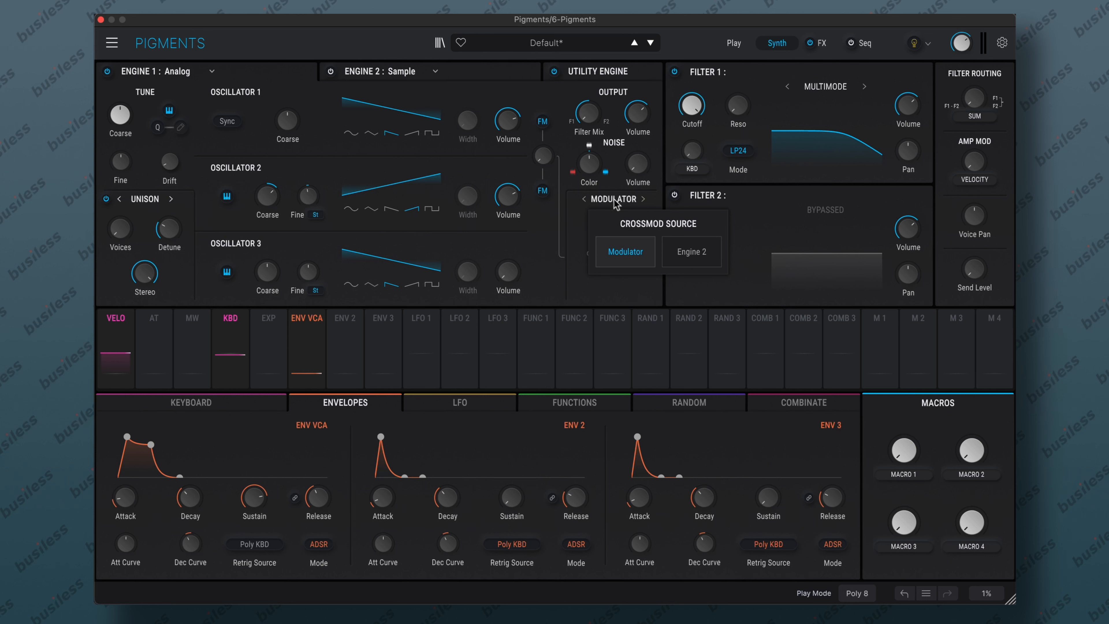
pyautogui.click(598, 202)
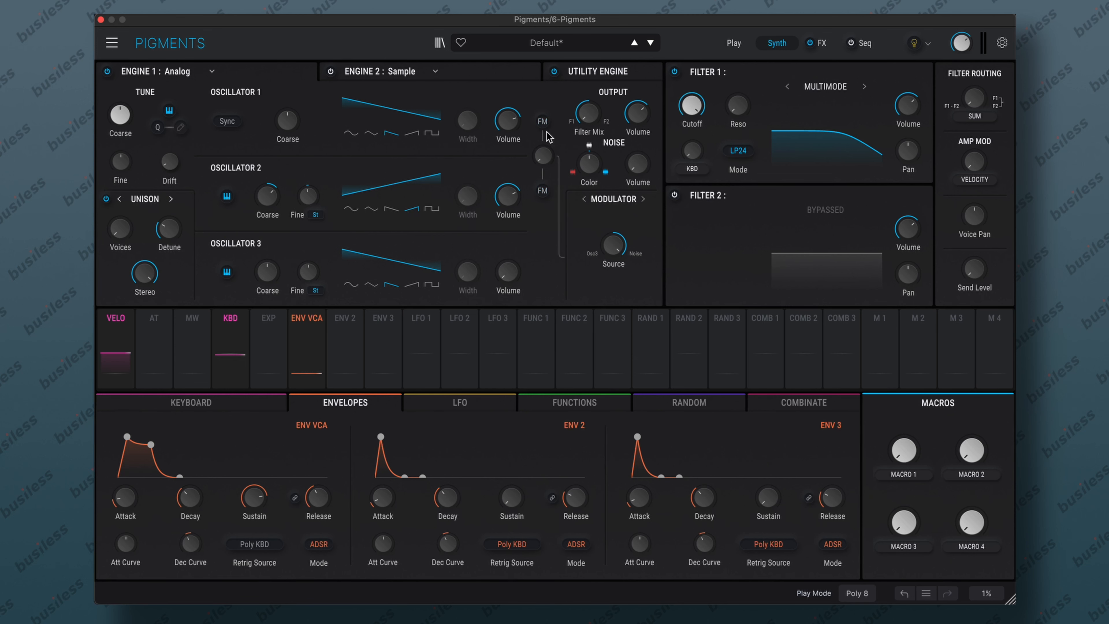
# Enable FM on oscillators 1 and 2, try strong noise modulation, and settle the mod amount at about 0.006
pyautogui.click(542, 193)
pyautogui.moveTo(546, 154); pyautogui.dragTo(547, 127)
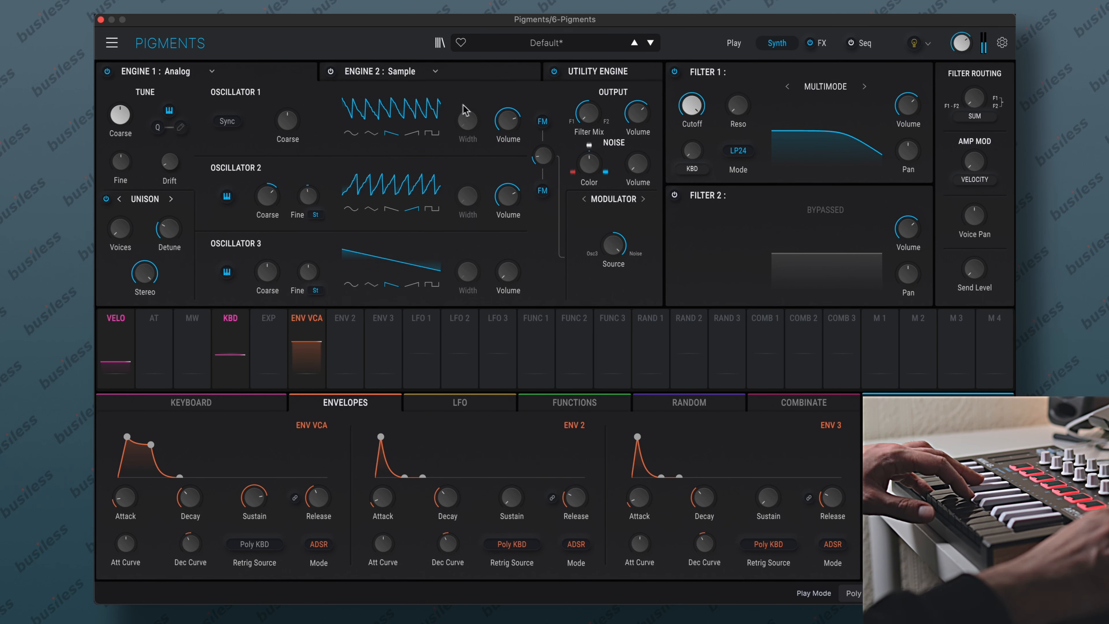
pyautogui.moveTo(543, 154); pyautogui.dragTo(555, 70)
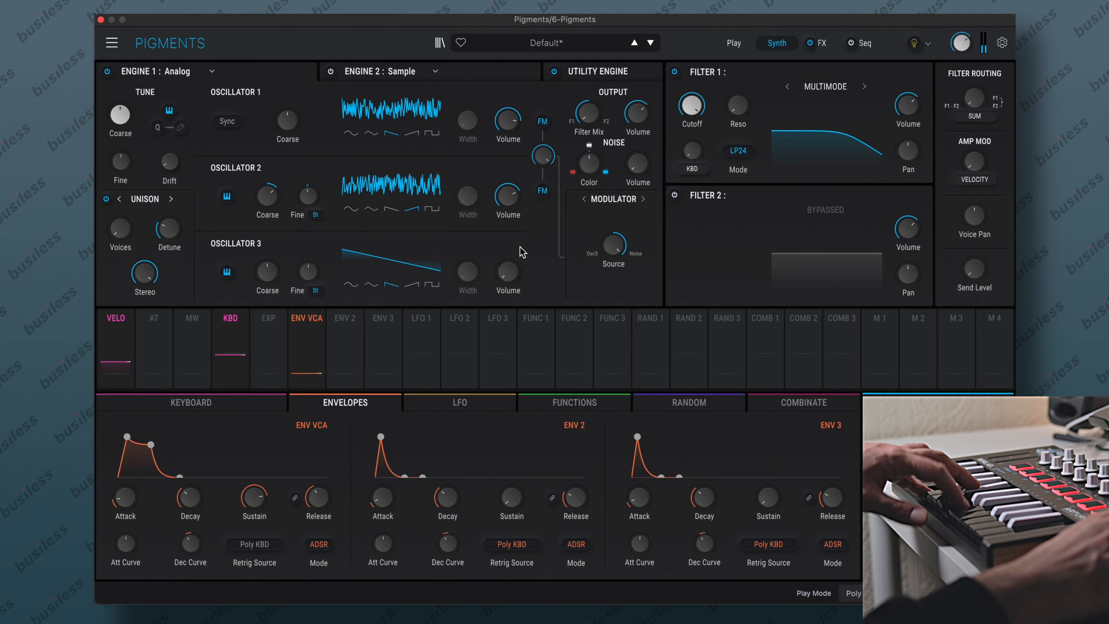
pyautogui.moveTo(590, 165)
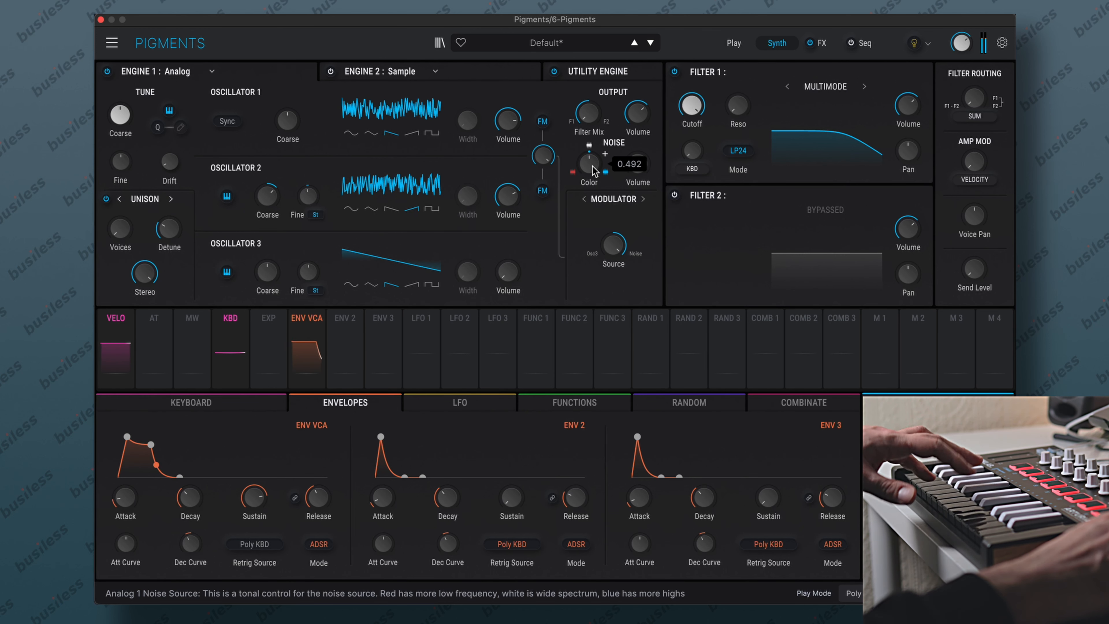
pyautogui.moveTo(546, 159); pyautogui.dragTo(566, 325)
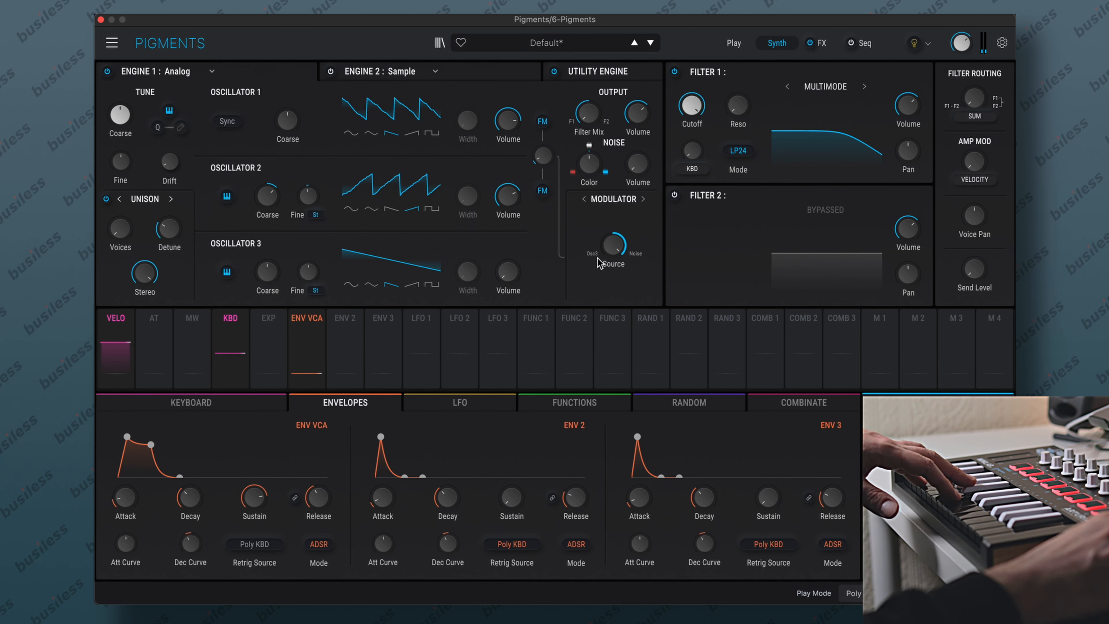
# Set the modulator source to 50% Osc 3 50% Noise and raise the FM mod amount moderately
pyautogui.moveTo(613, 251)
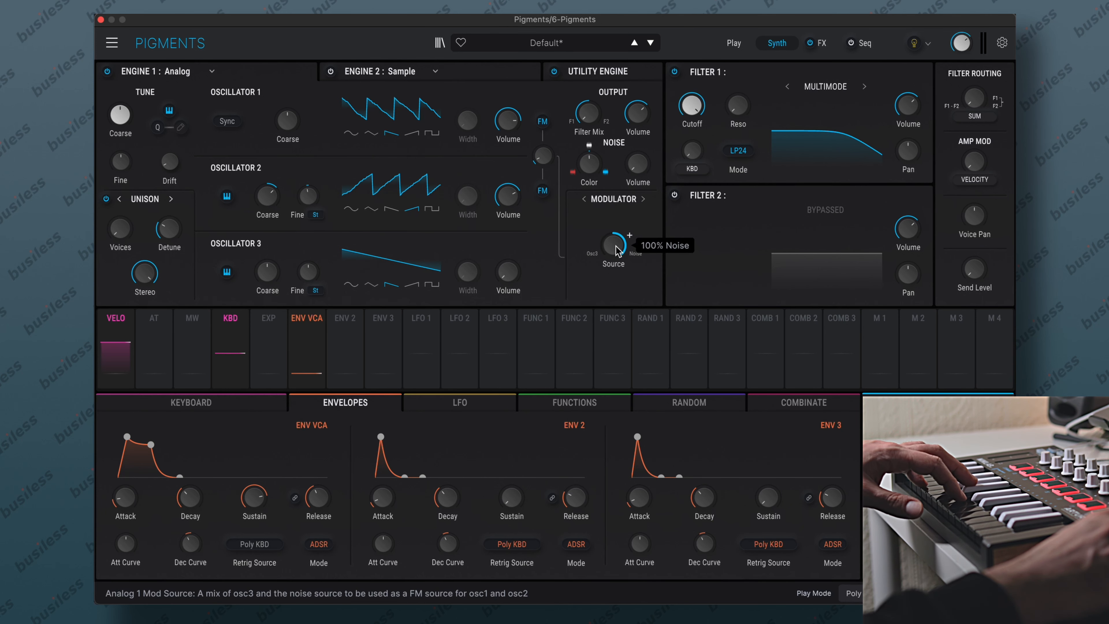
pyautogui.moveTo(617, 248); pyautogui.dragTo(632, 336)
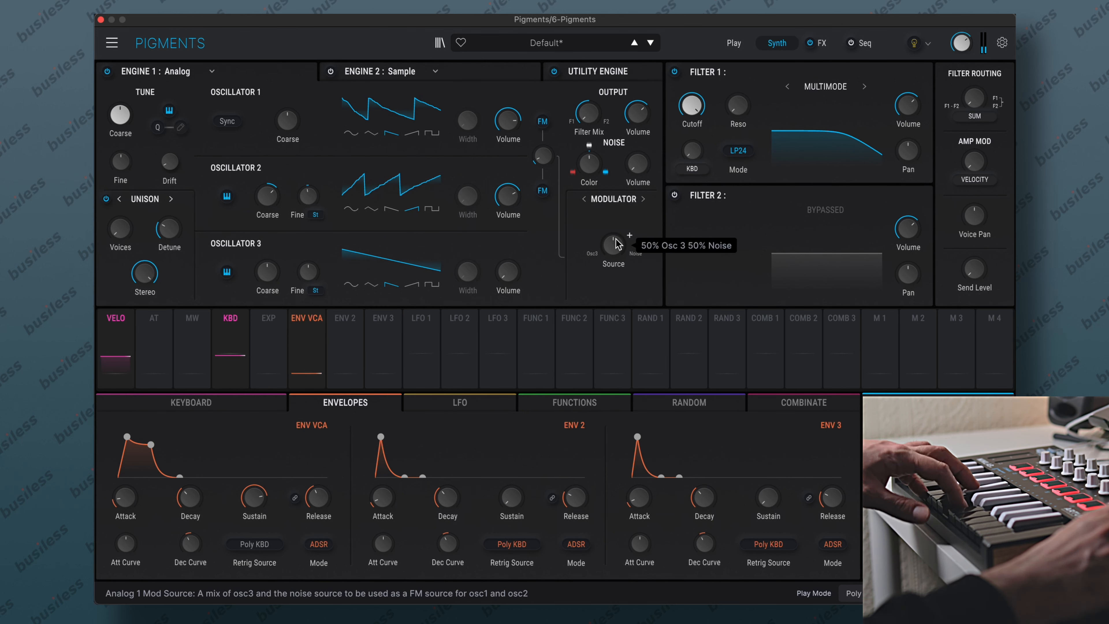
pyautogui.moveTo(550, 158)
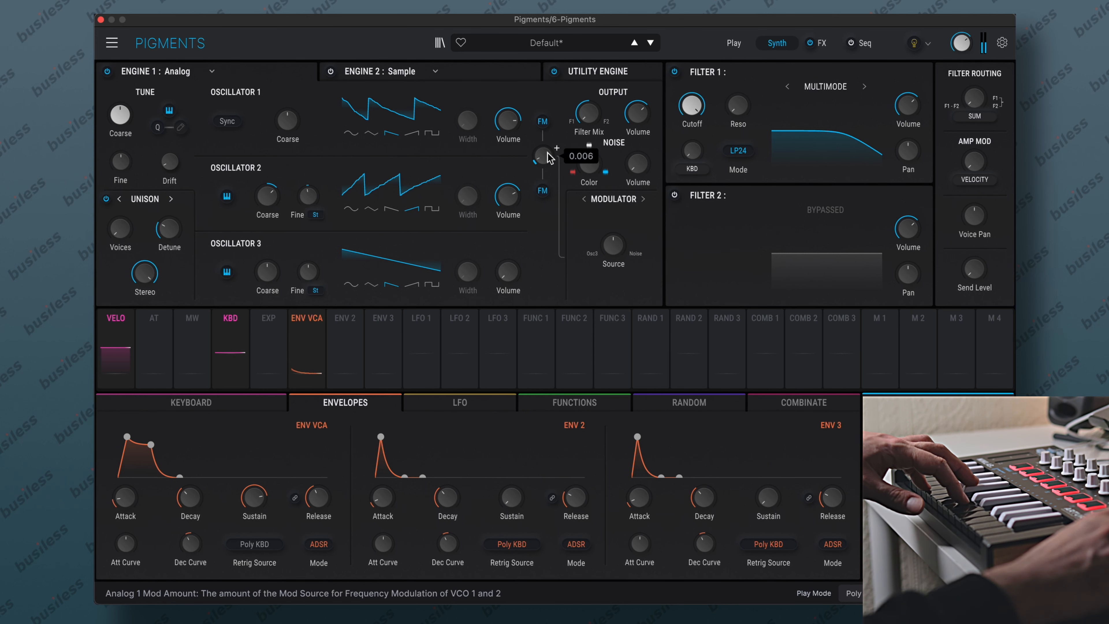
pyautogui.moveTo(549, 158); pyautogui.dragTo(550, 119)
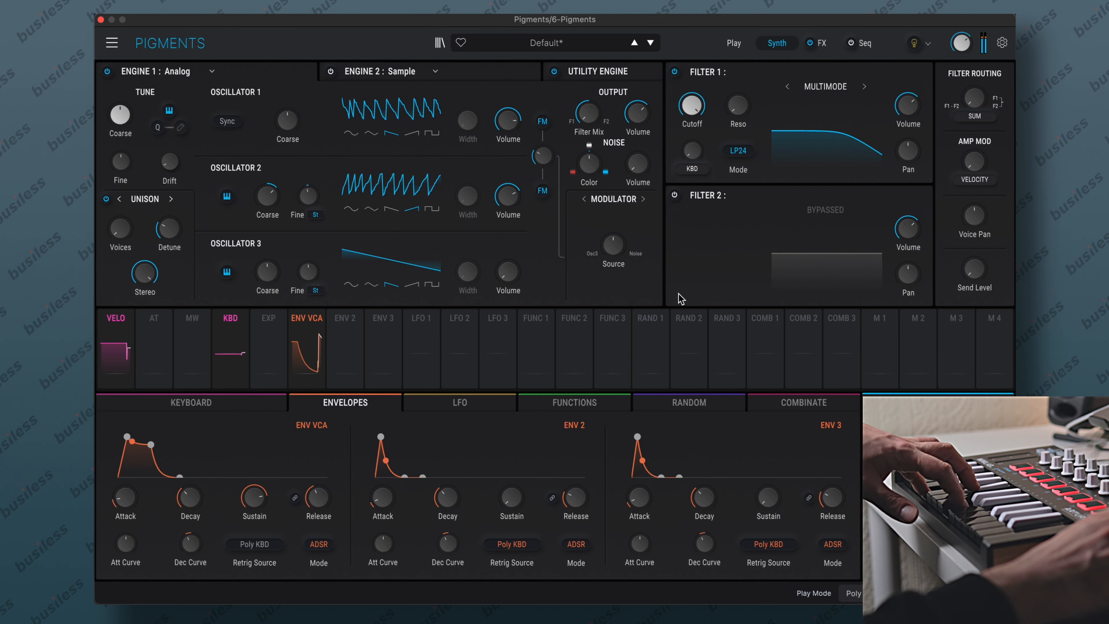
# Try a brighter noise color for the modulator and settle it at about 0.404
pyautogui.moveTo(741, 111)
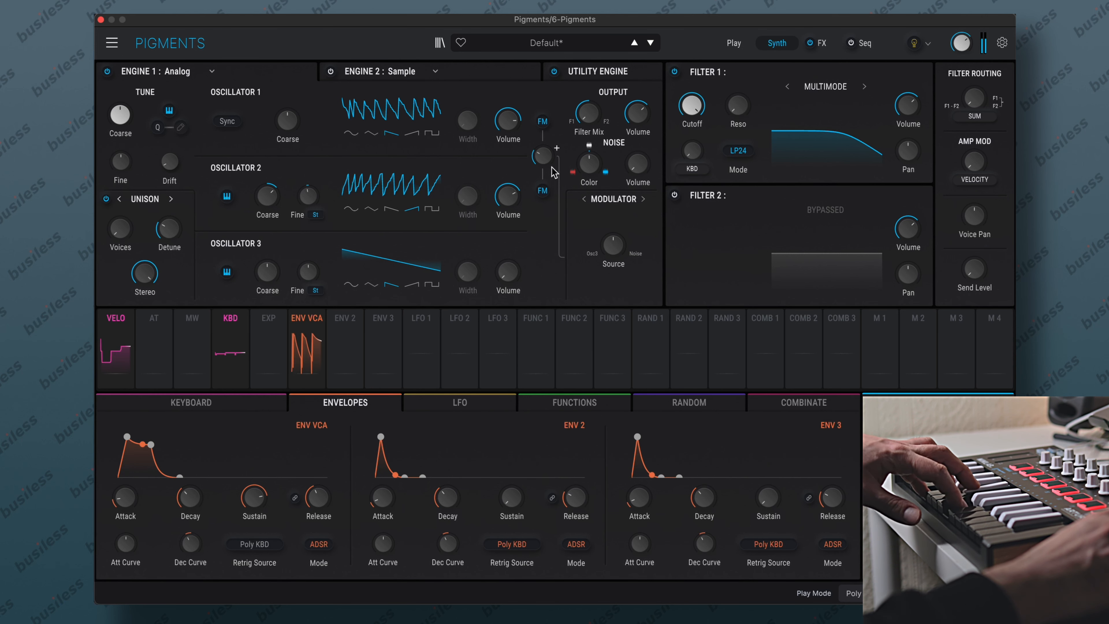
pyautogui.moveTo(590, 163)
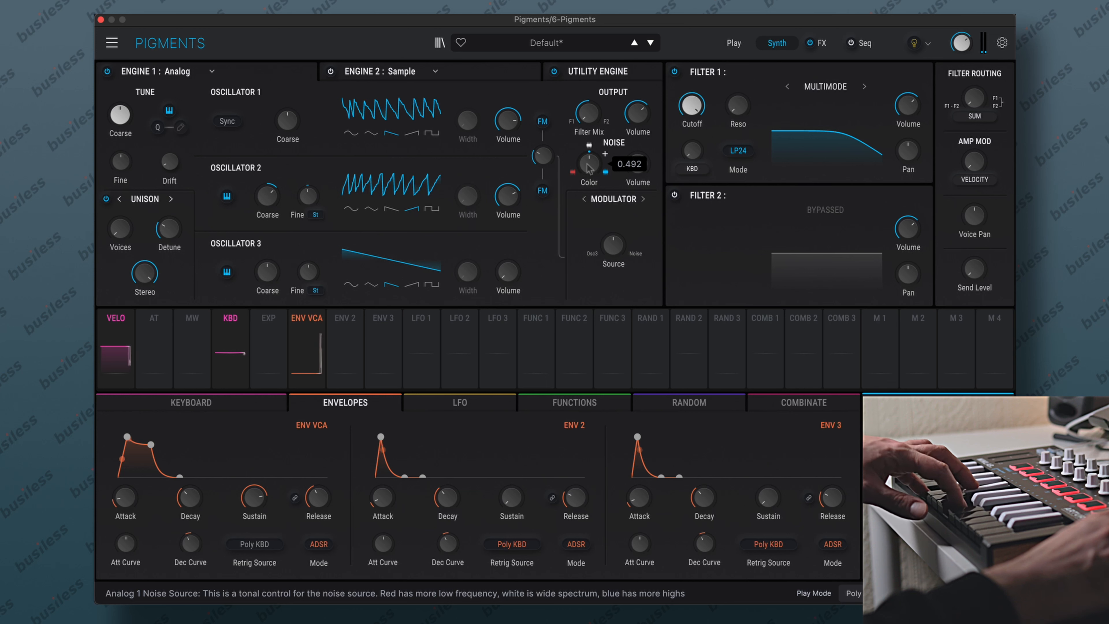
pyautogui.moveTo(588, 166); pyautogui.dragTo(589, 147)
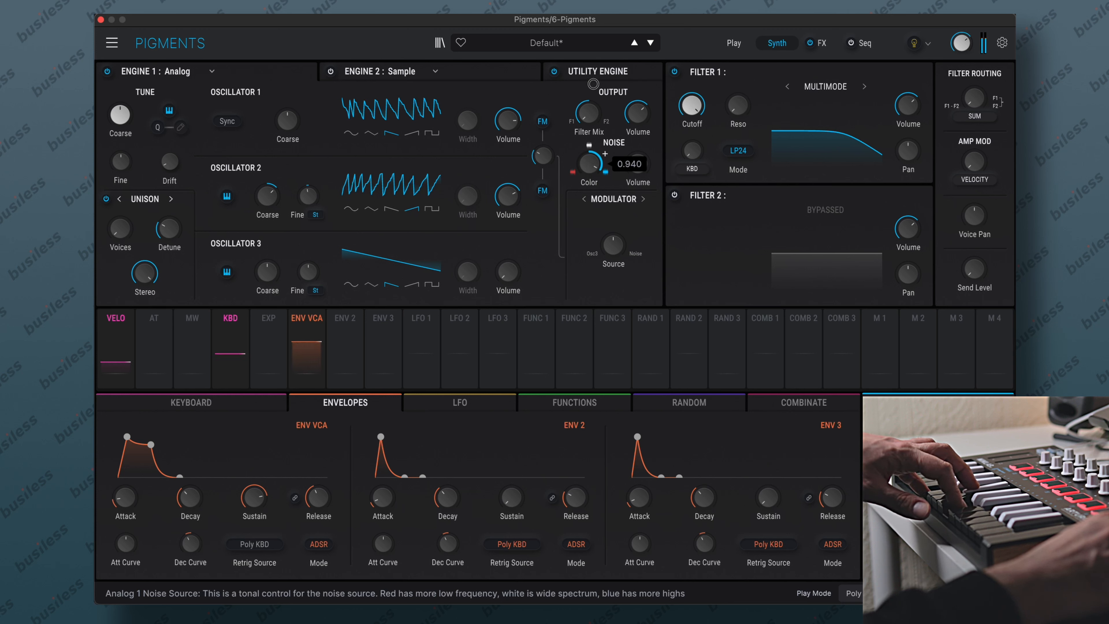
pyautogui.moveTo(590, 158); pyautogui.dragTo(608, 218)
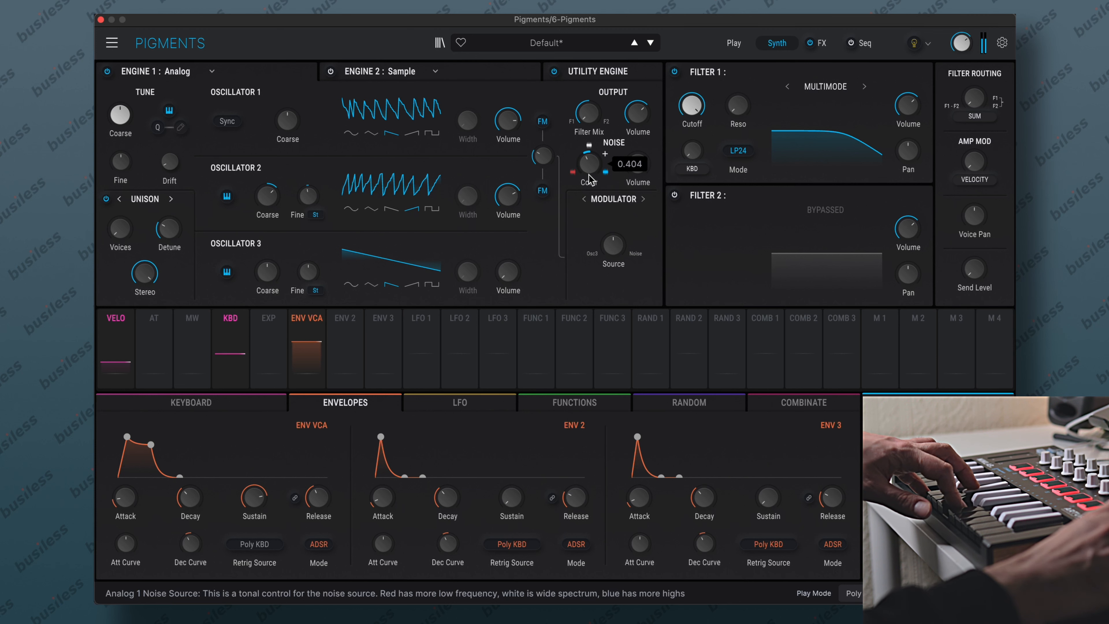
pyautogui.moveTo(547, 159)
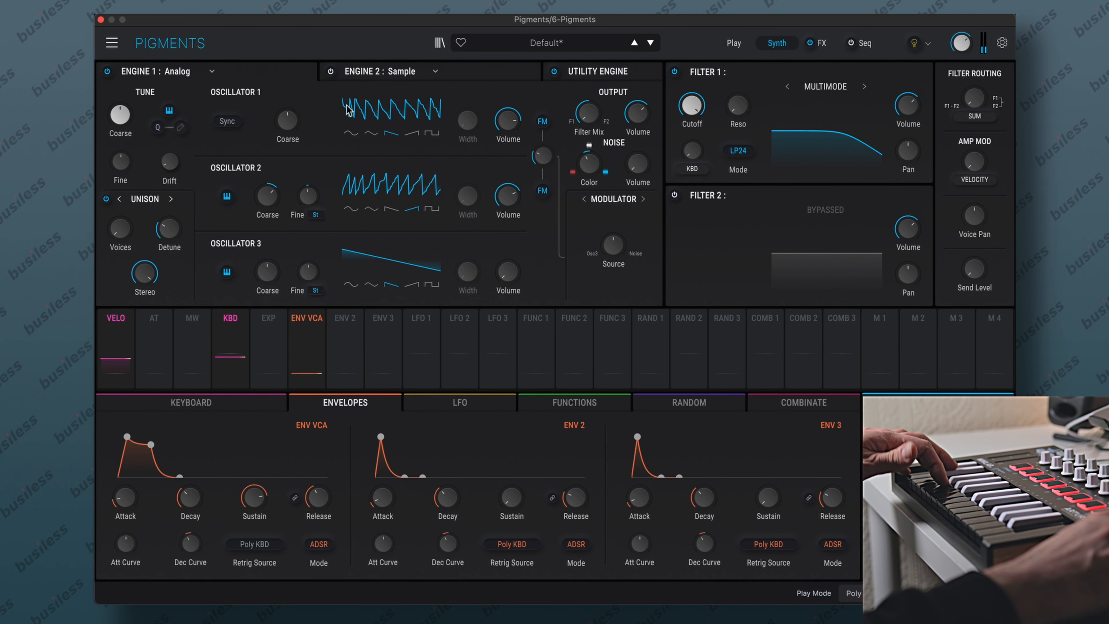
# Try a different coarse tuning for Engine 1 and increase its number of unison voices
pyautogui.moveTo(121, 114); pyautogui.dragTo(125, 184)
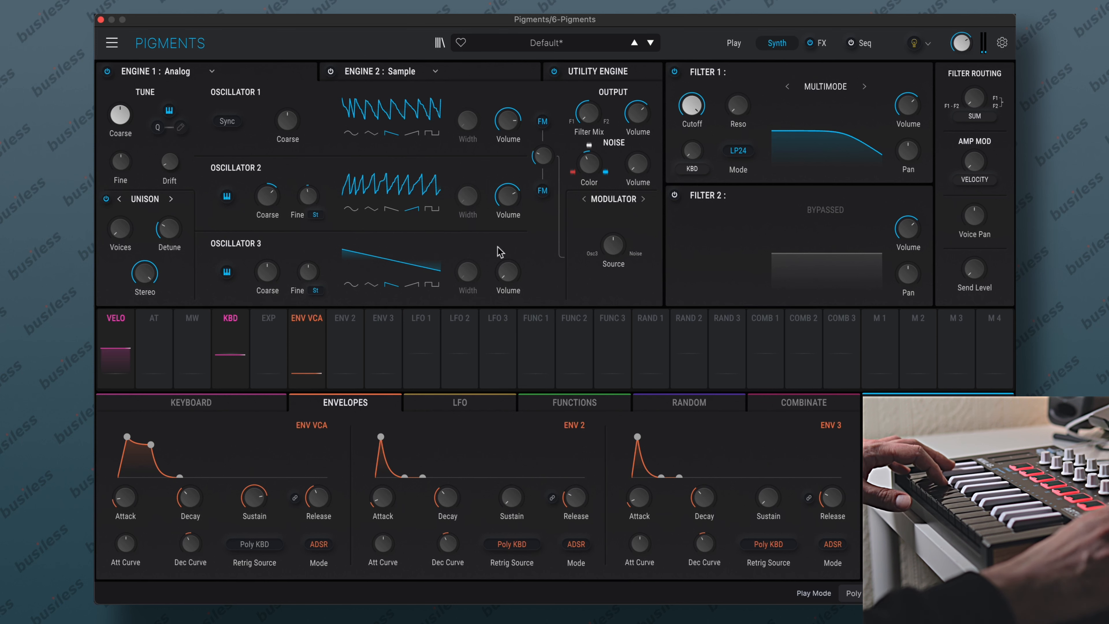
pyautogui.moveTo(124, 232); pyautogui.dragTo(127, 184)
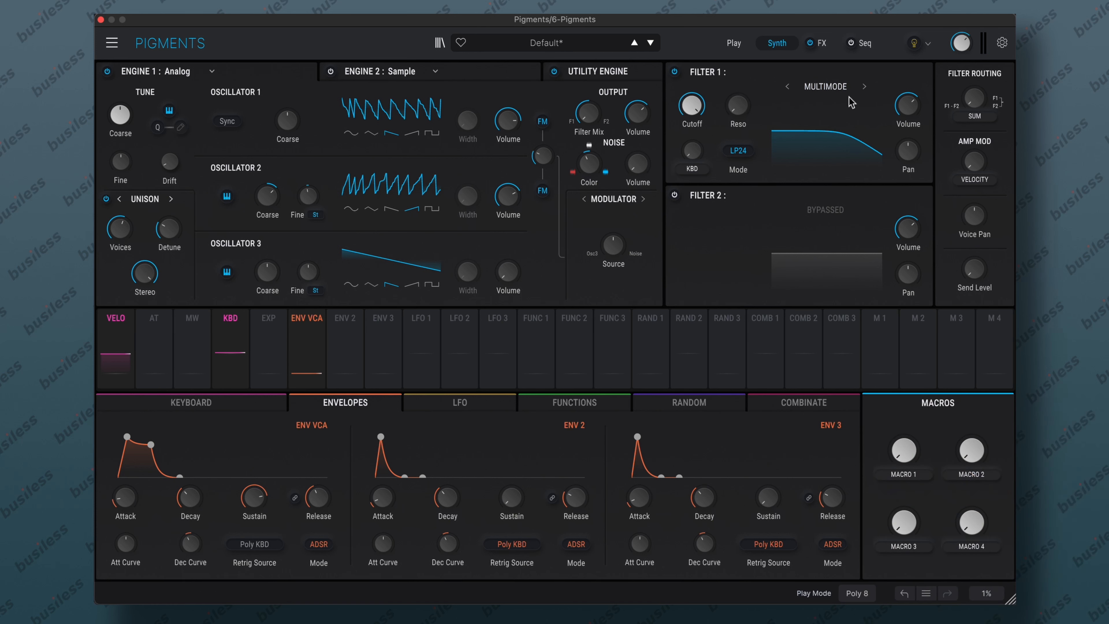
# Switch Filter 1 to the JUP-8 type, lower its cutoff slightly and return its resonance to minimum
pyautogui.click(839, 86)
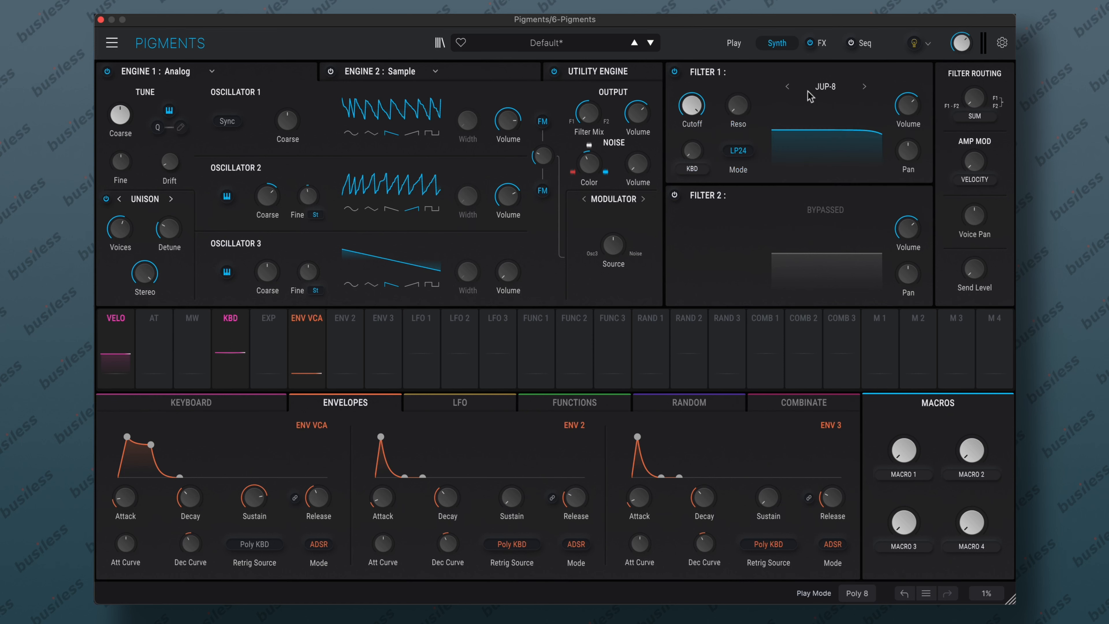
pyautogui.moveTo(692, 105); pyautogui.dragTo(695, 136)
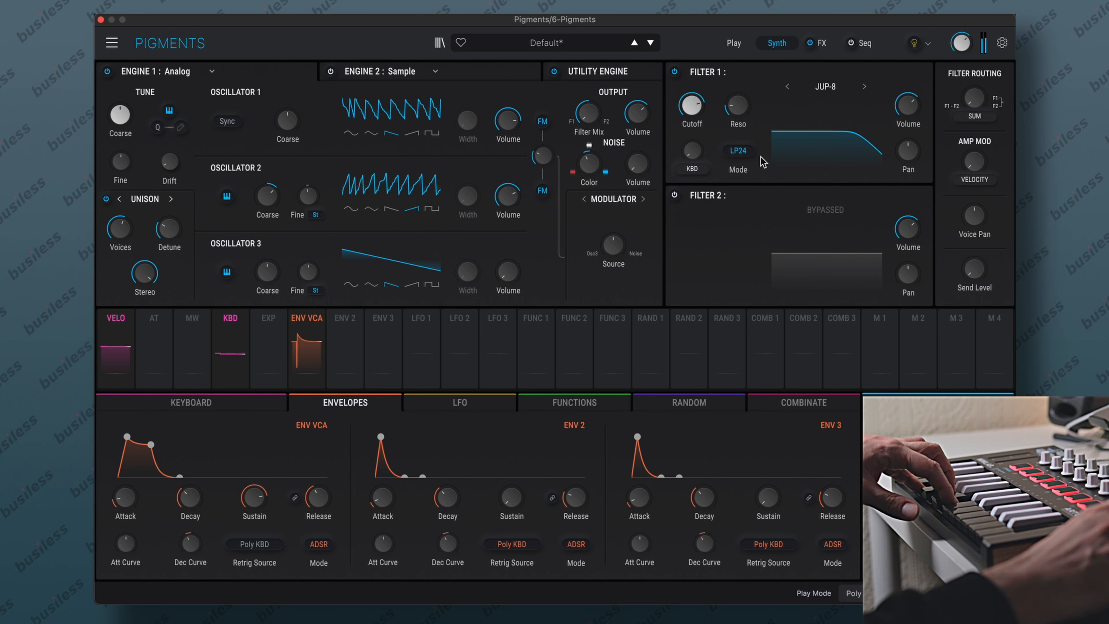
pyautogui.moveTo(745, 106)
pyautogui.mouseDown()
pyautogui.moveTo(755, 96)
pyautogui.moveTo(744, 126)
pyautogui.mouseUp()
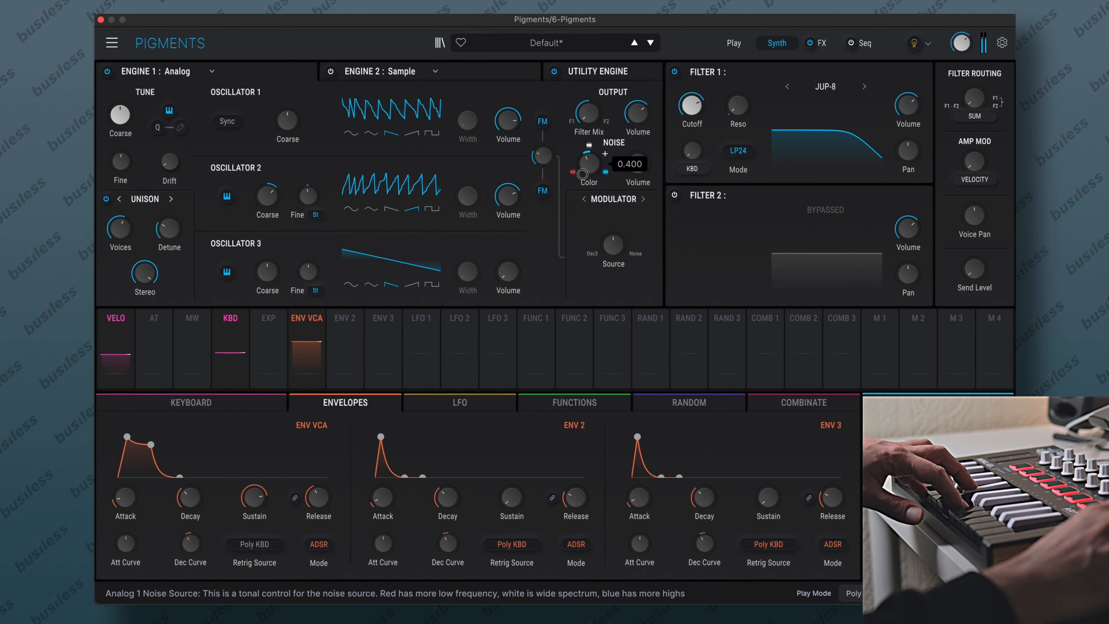
# Fine-tune the FM mod amount and shift the modulator source slightly toward Osc 3
pyautogui.moveTo(543, 156); pyautogui.dragTo(548, 180)
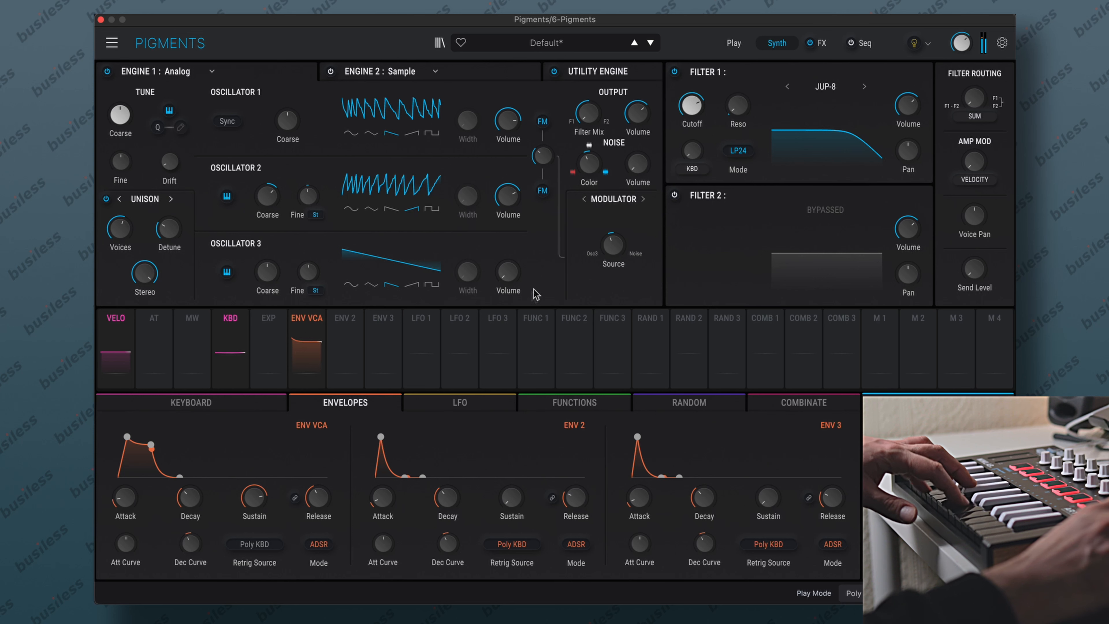
# Try lower and higher coarse pitches on oscillator 3, up to 12 st, and reset it to its default
pyautogui.moveTo(312, 279)
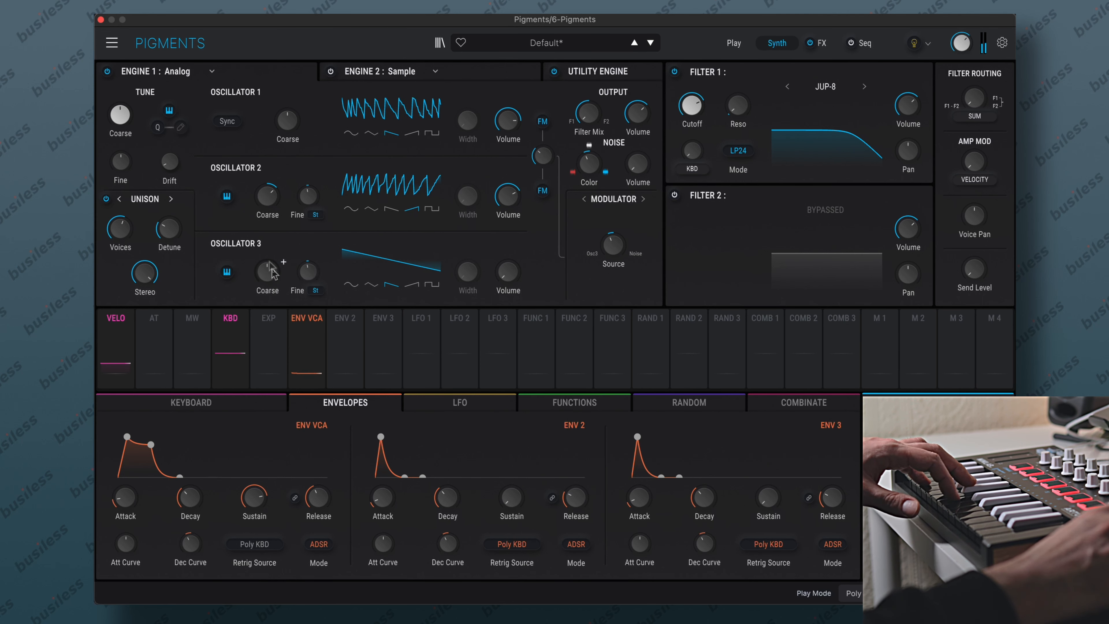
pyautogui.moveTo(261, 271); pyautogui.dragTo(257, 389)
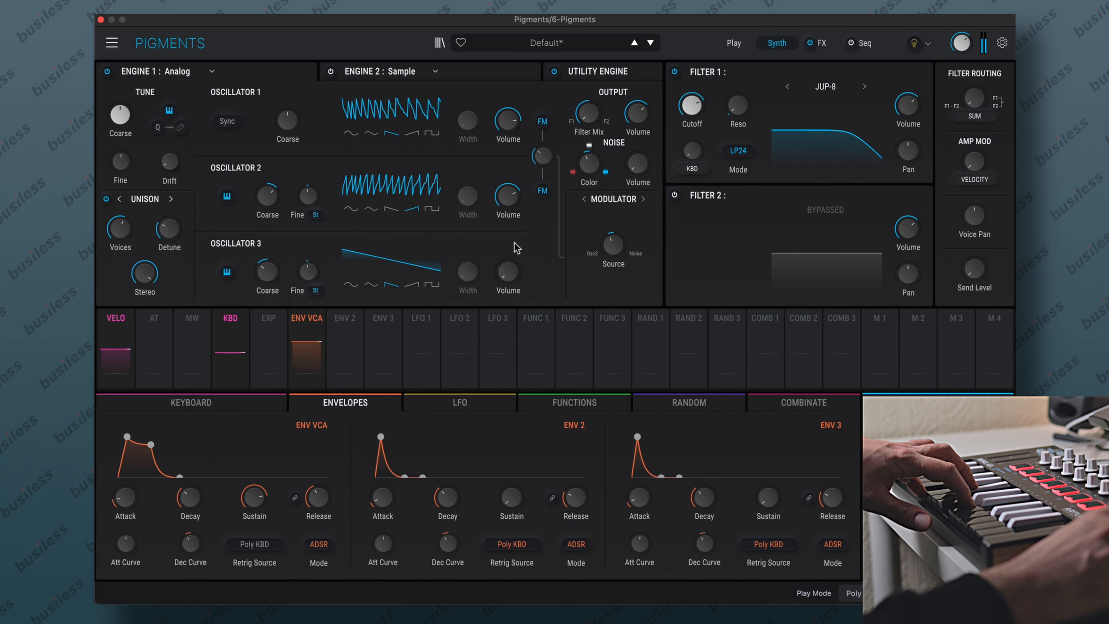
pyautogui.moveTo(267, 271); pyautogui.dragTo(283, 261)
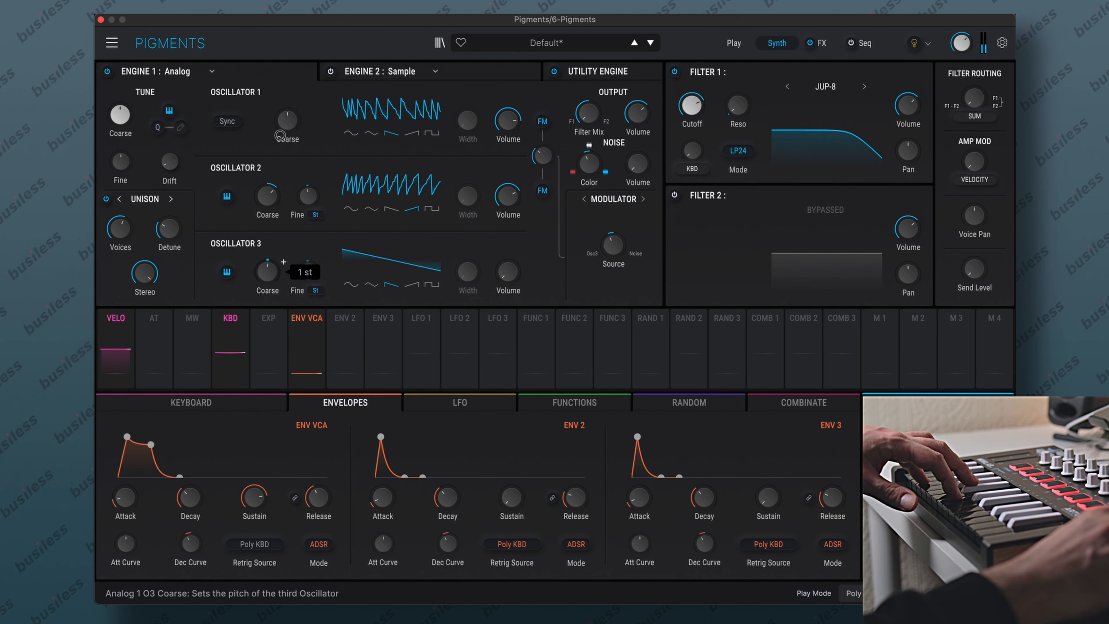
pyautogui.moveTo(296, 53); pyautogui.dragTo(301, 22)
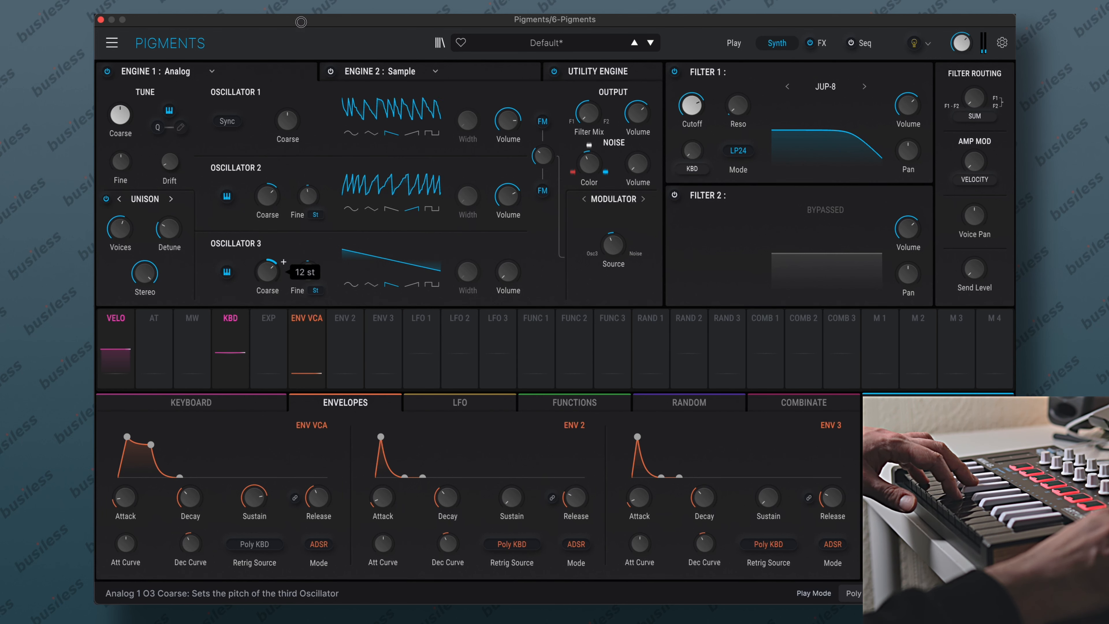
pyautogui.doubleClick(269, 274)
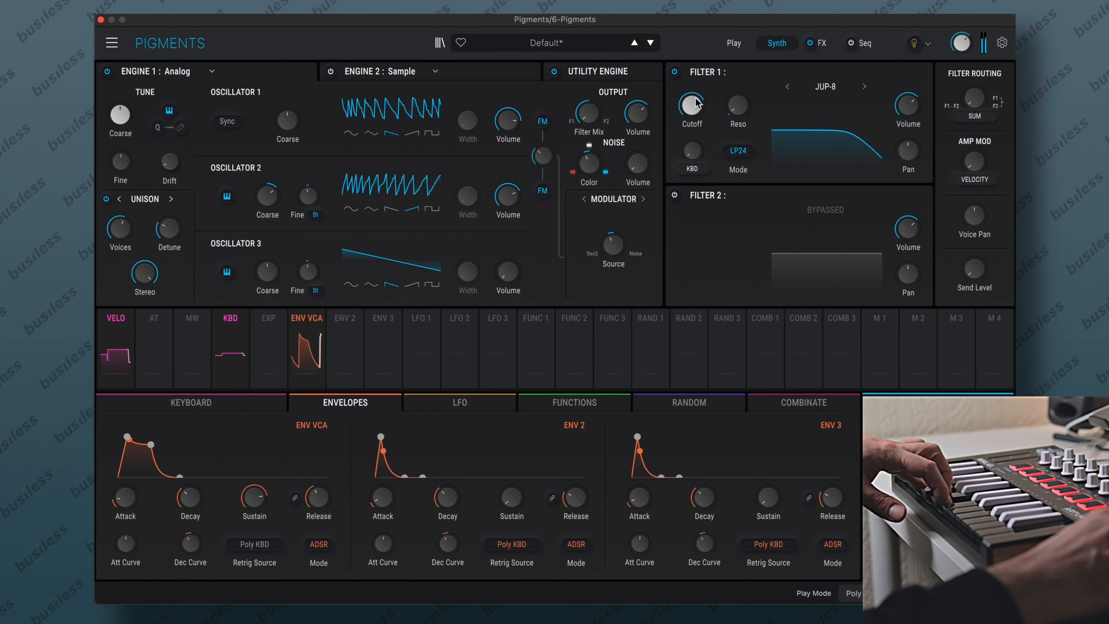
pyautogui.moveTo(695, 96)
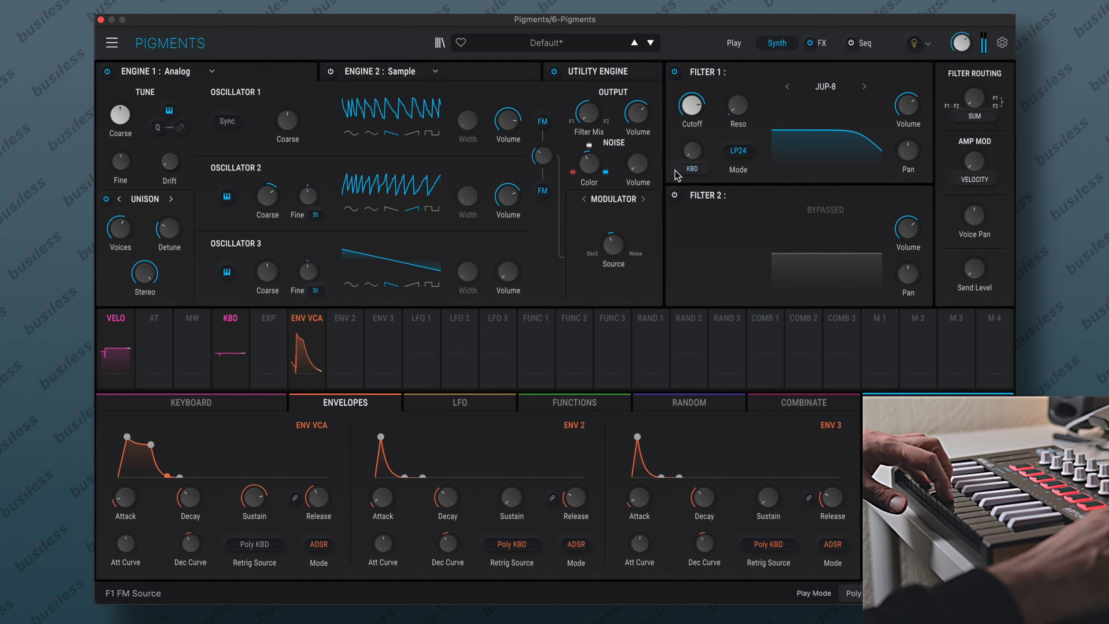
# Enable Filter 2 as a Multimode filter in HP24 mode, lower its cutoff substantially and add a little resonance
pyautogui.click(696, 204)
pyautogui.click(821, 210)
pyautogui.click(815, 211)
pyautogui.click(738, 274)
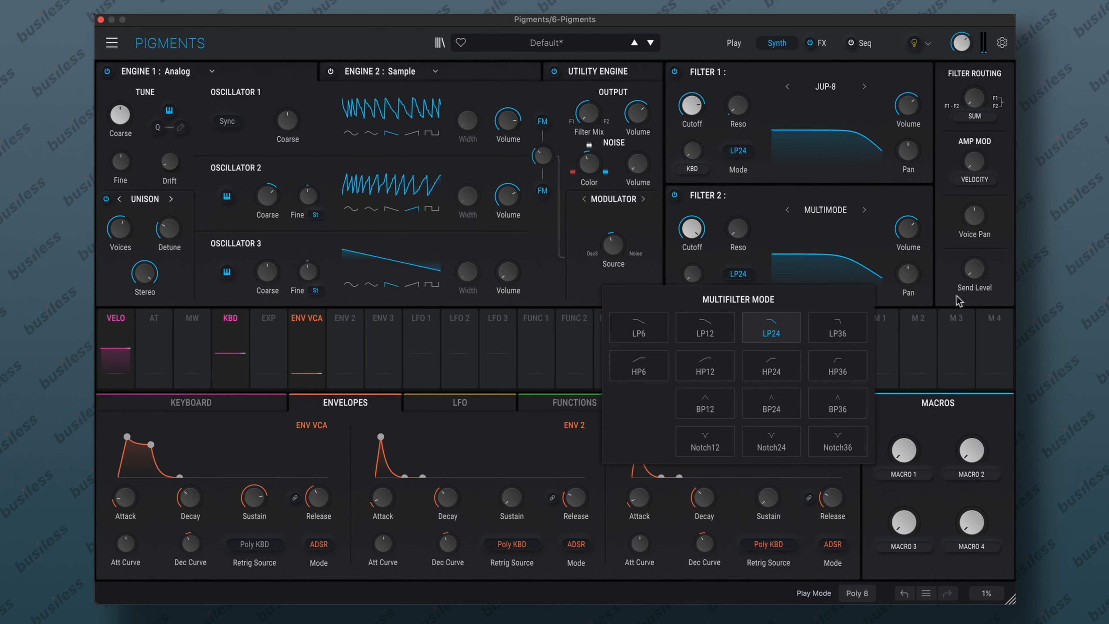
pyautogui.click(771, 366)
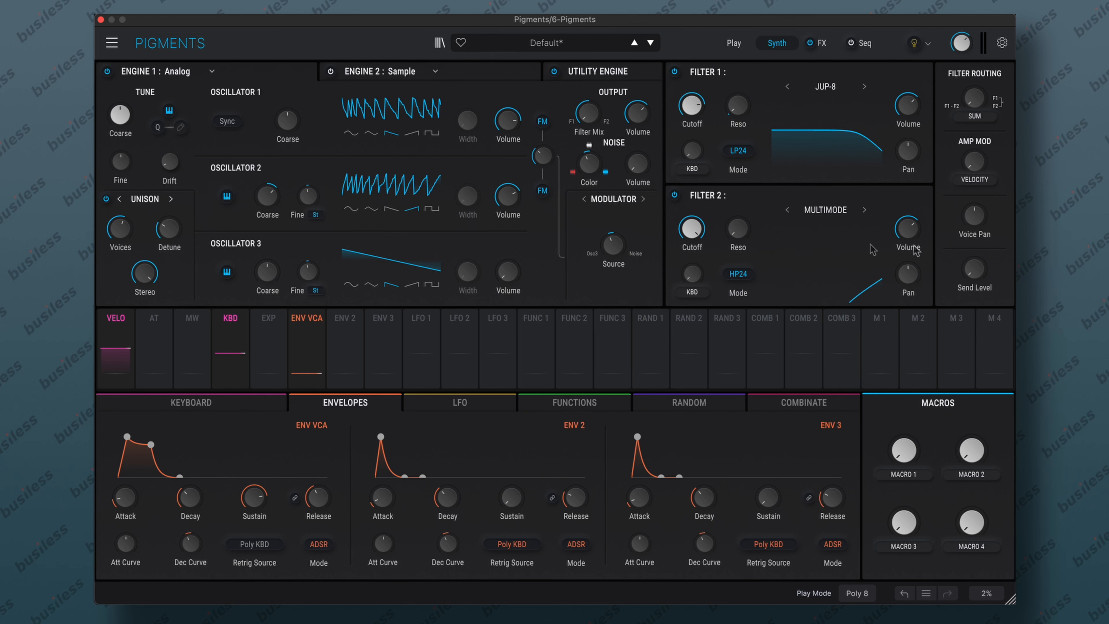
pyautogui.moveTo(680, 237); pyautogui.dragTo(701, 385)
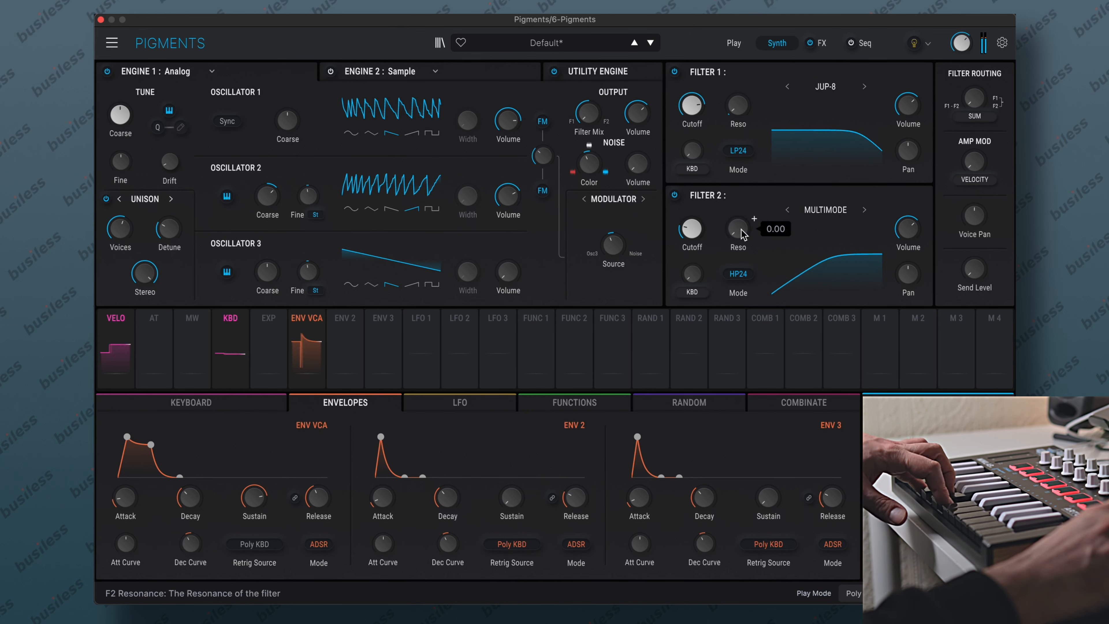
pyautogui.moveTo(701, 225); pyautogui.dragTo(704, 216)
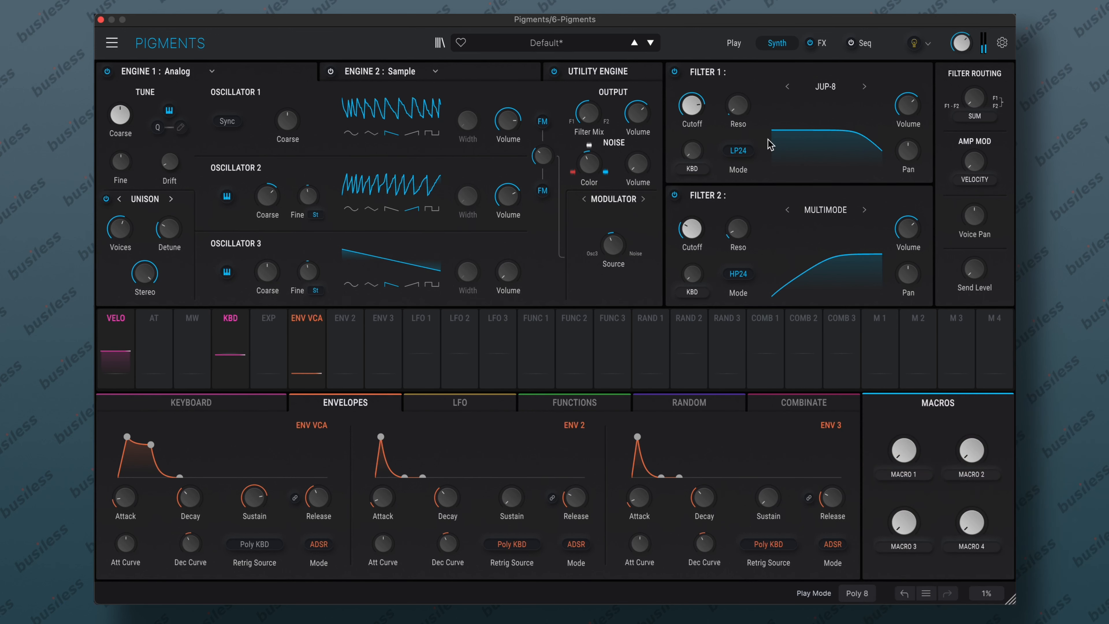
# In the FX A chain, shift Delay and Reverb one slot along and raise the reverb's decay and dry/wet mix
pyautogui.click(820, 44)
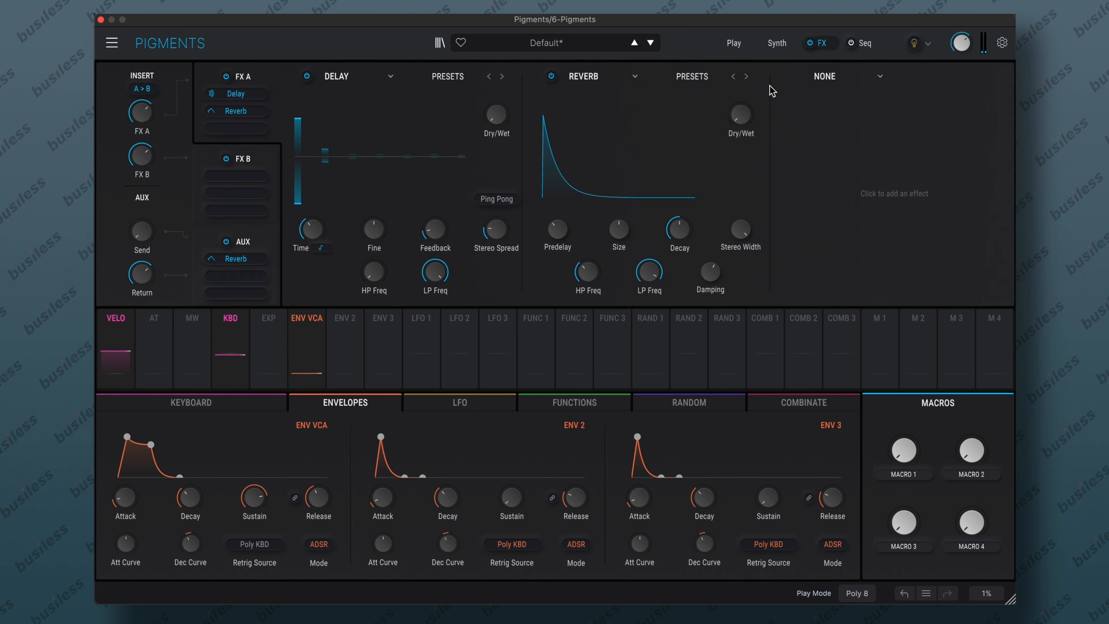
pyautogui.moveTo(251, 113)
pyautogui.mouseDown()
pyautogui.moveTo(247, 139)
pyautogui.moveTo(249, 111)
pyautogui.mouseUp()
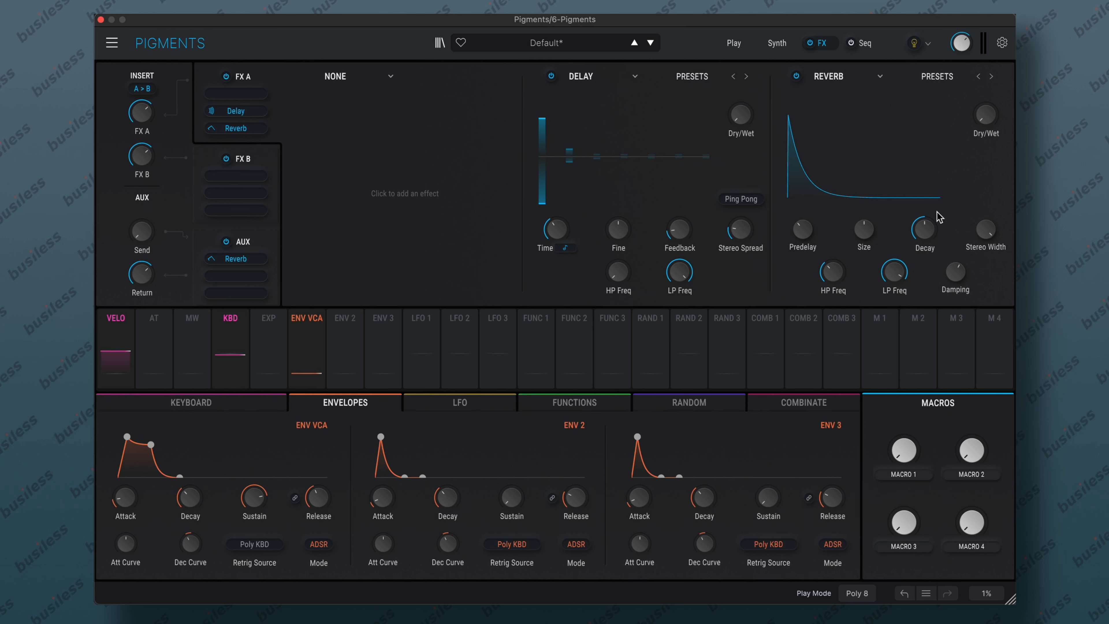
pyautogui.moveTo(938, 214); pyautogui.dragTo(928, 216)
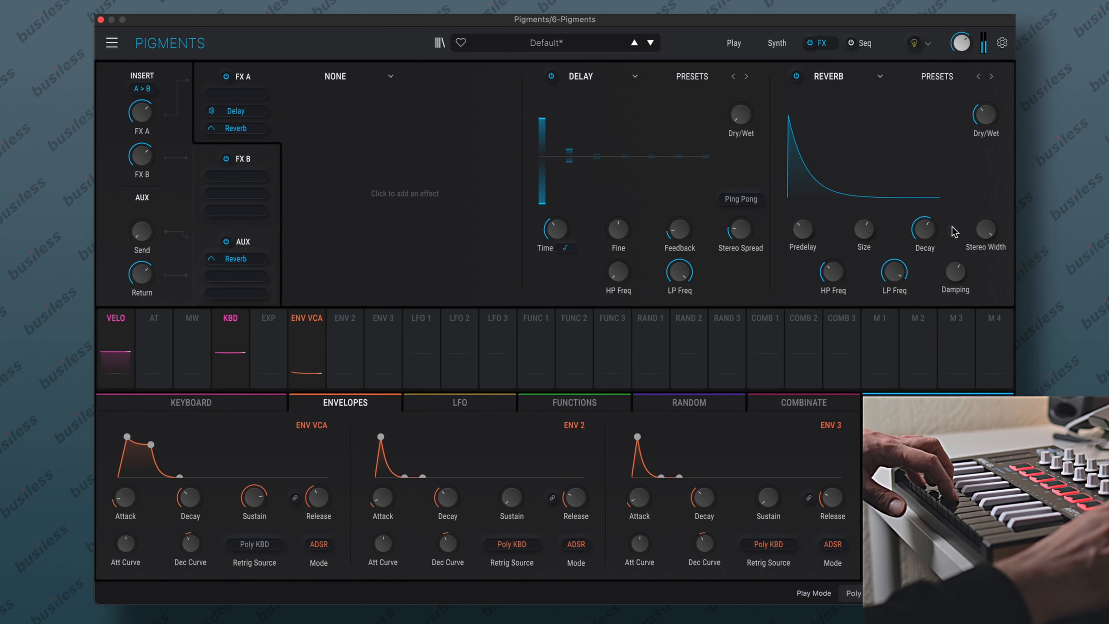
# Set the delay's dry/wet to about 22 %, shorten its time slightly and enable Ping Pong
pyautogui.moveTo(677, 232)
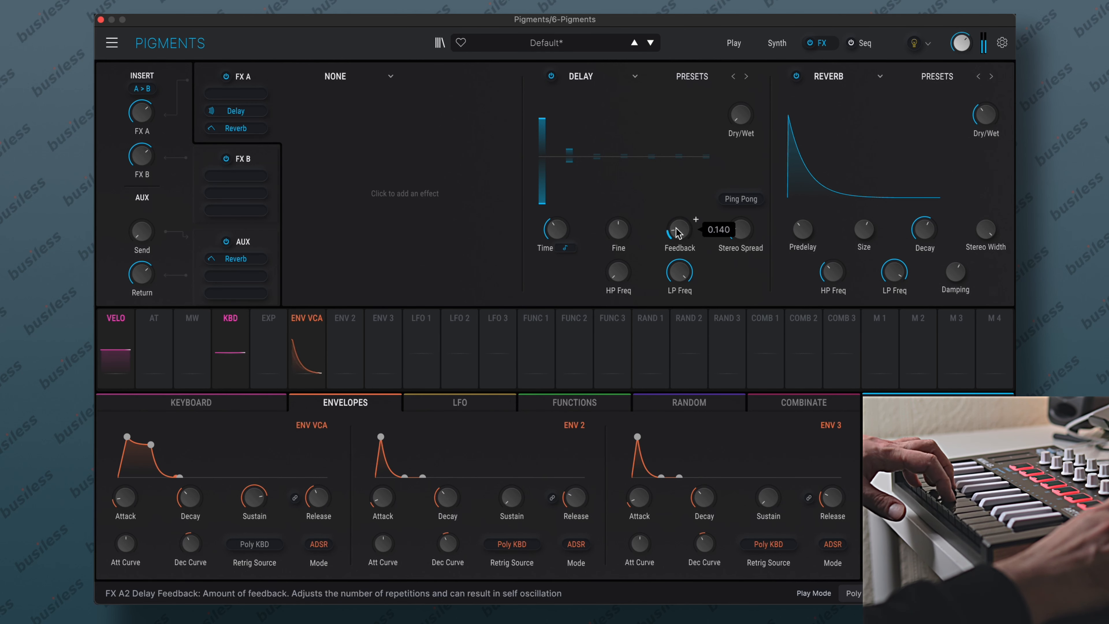
pyautogui.moveTo(740, 116); pyautogui.dragTo(747, 71)
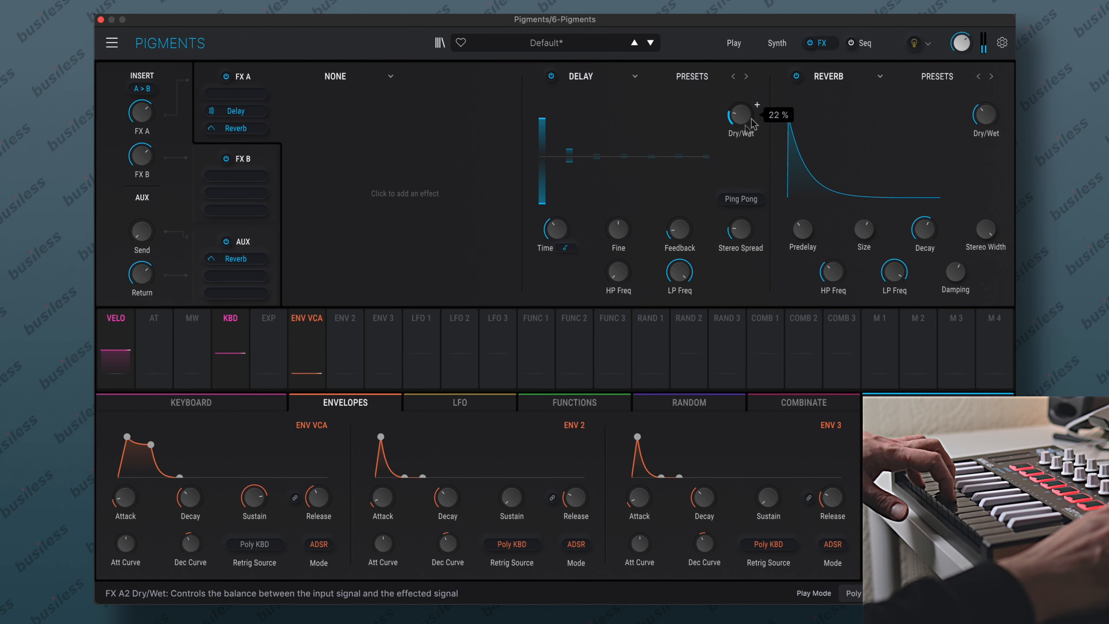
pyautogui.moveTo(555, 231); pyautogui.dragTo(550, 252)
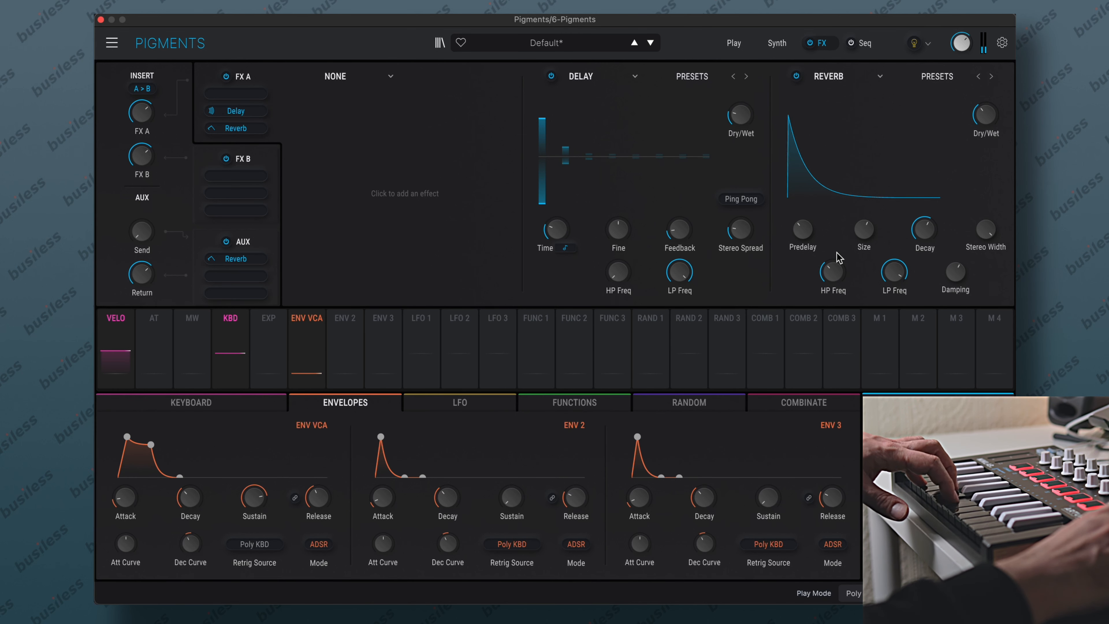
pyautogui.click(739, 200)
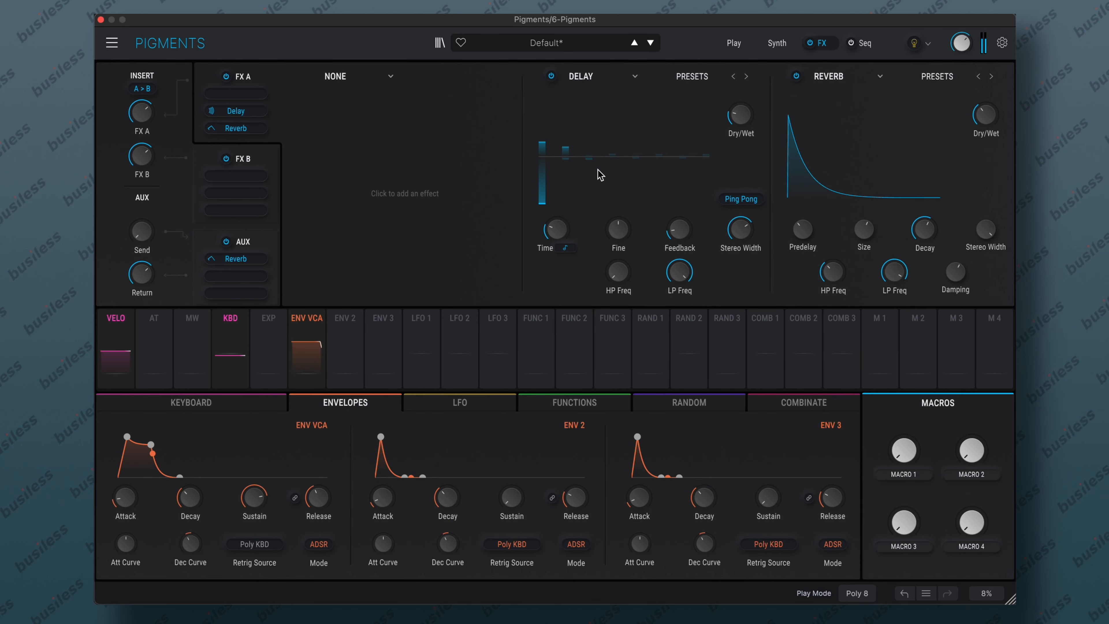
# Return to the synth page and slightly raise the FM mod amount for oscillators 1 and 2
pyautogui.click(762, 43)
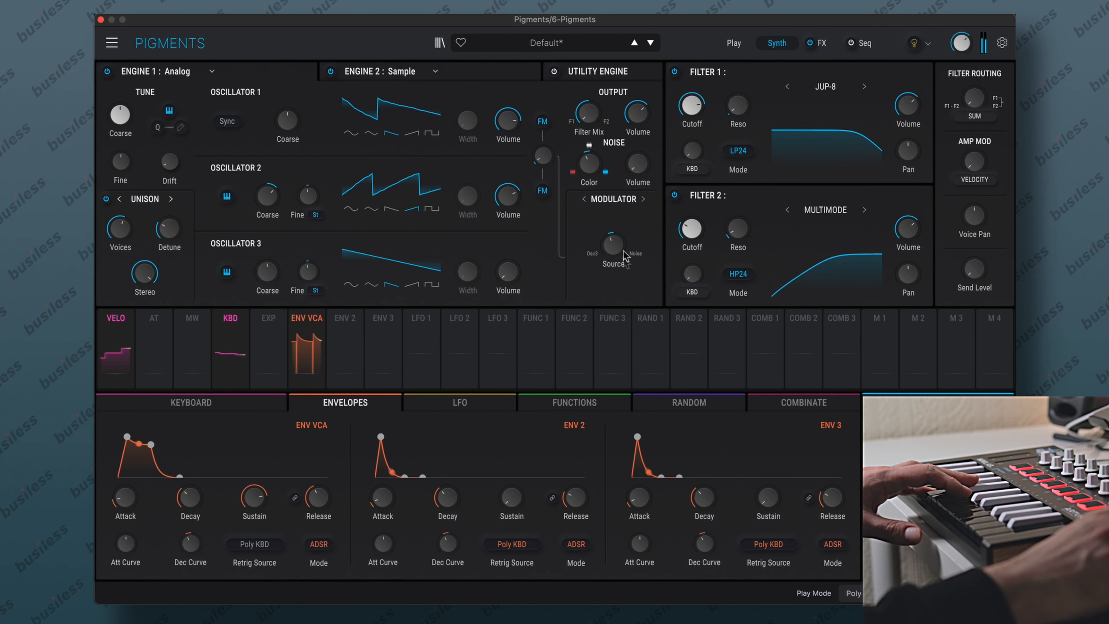
pyautogui.moveTo(543, 156); pyautogui.dragTo(555, 122)
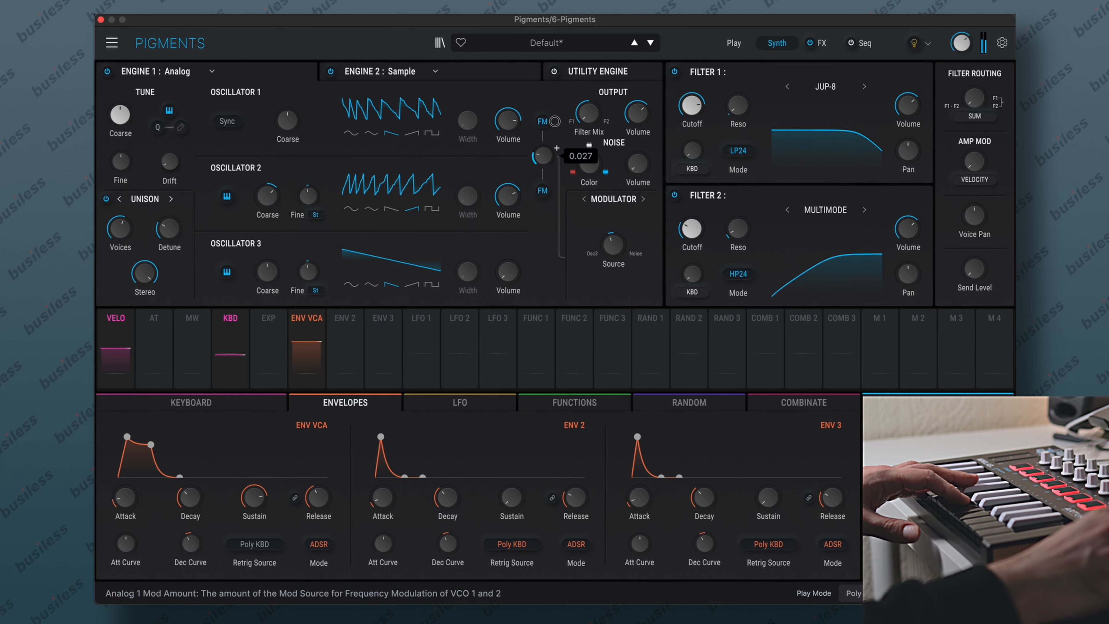
pyautogui.moveTo(544, 154)
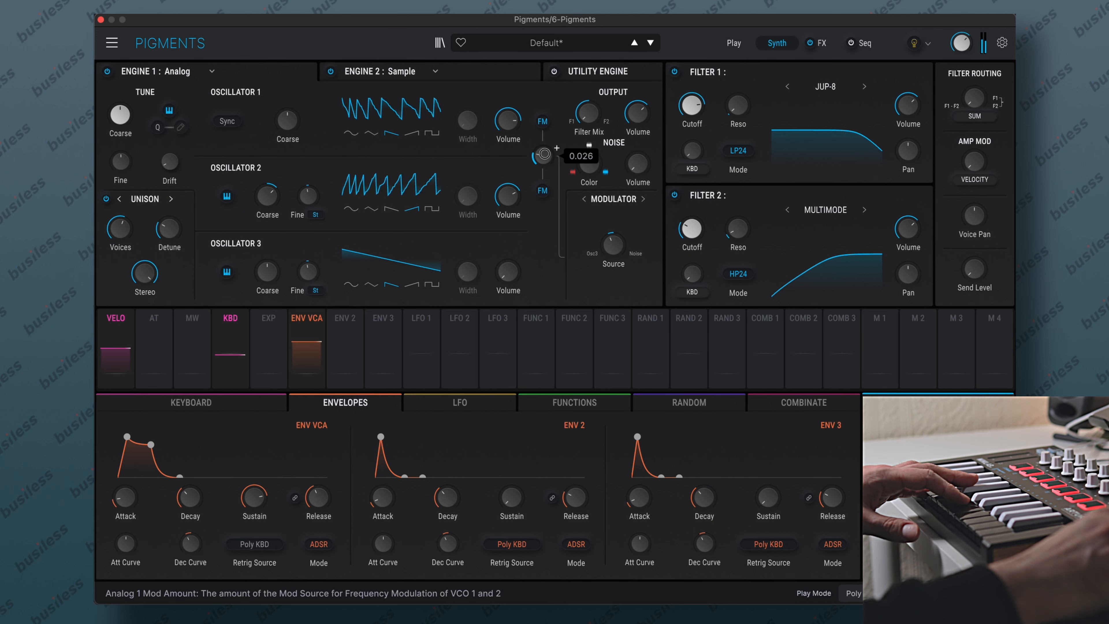
pyautogui.moveTo(548, 158); pyautogui.dragTo(547, 147)
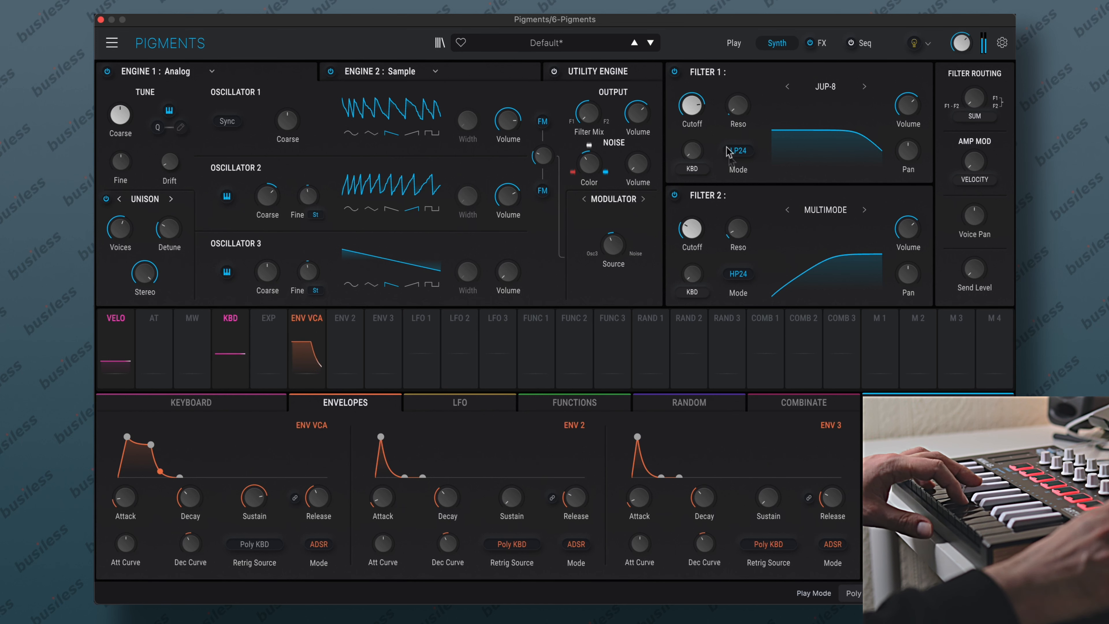
# Draw a descending 16-step pattern in Function 1, raise its first step to level 1.000 and bring the second and third down to about zero
pyautogui.click(534, 348)
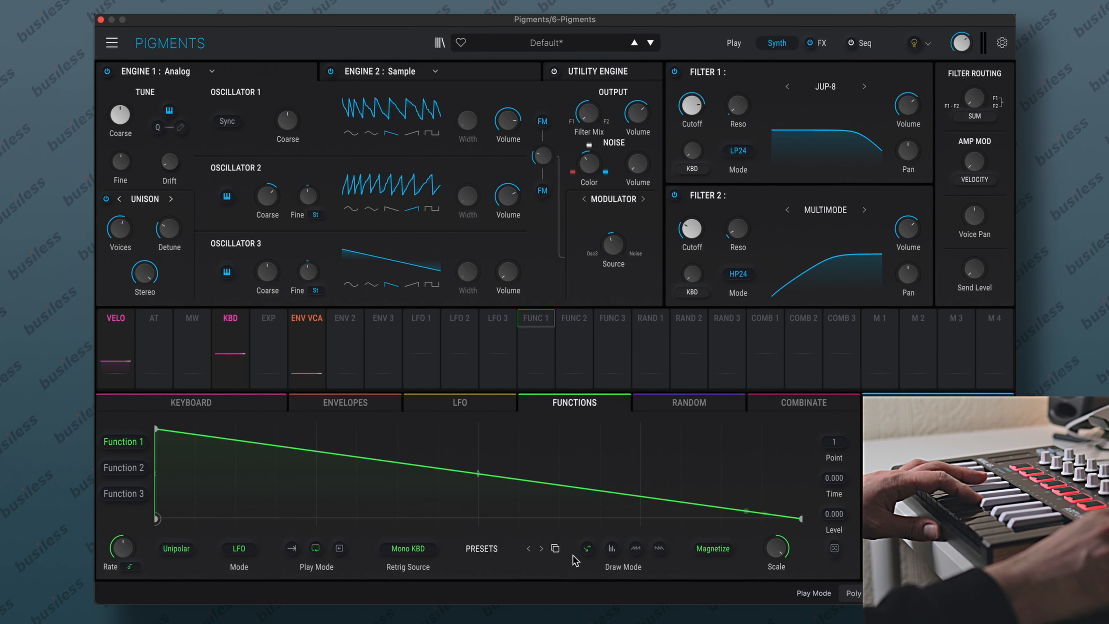
pyautogui.click(612, 549)
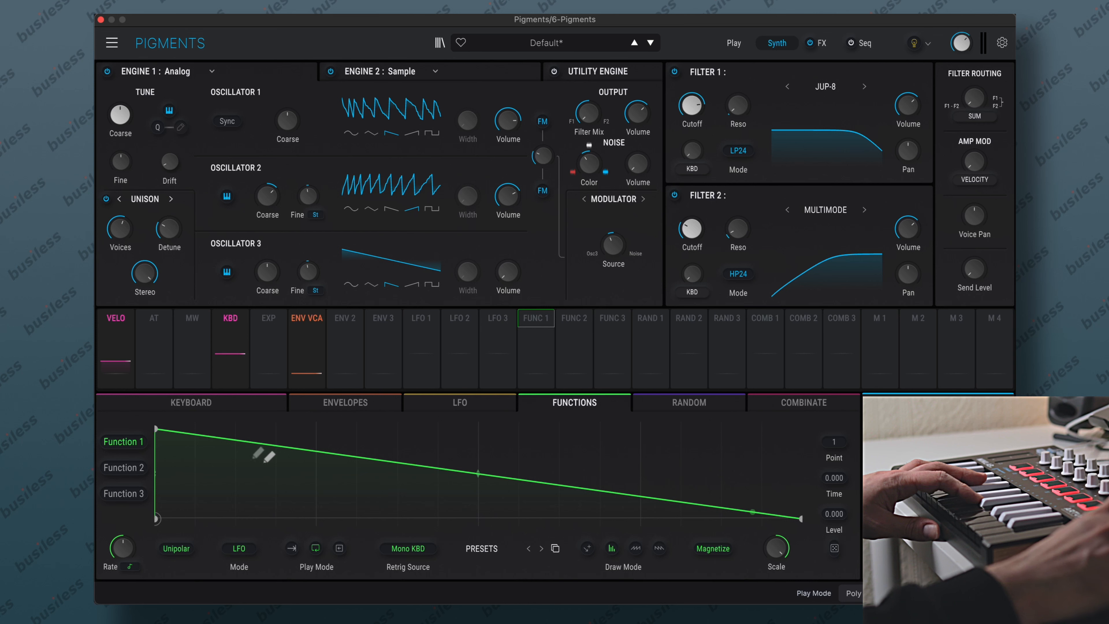
pyautogui.moveTo(179, 445)
pyautogui.mouseDown()
pyautogui.moveTo(315, 472)
pyautogui.moveTo(799, 519)
pyautogui.mouseUp()
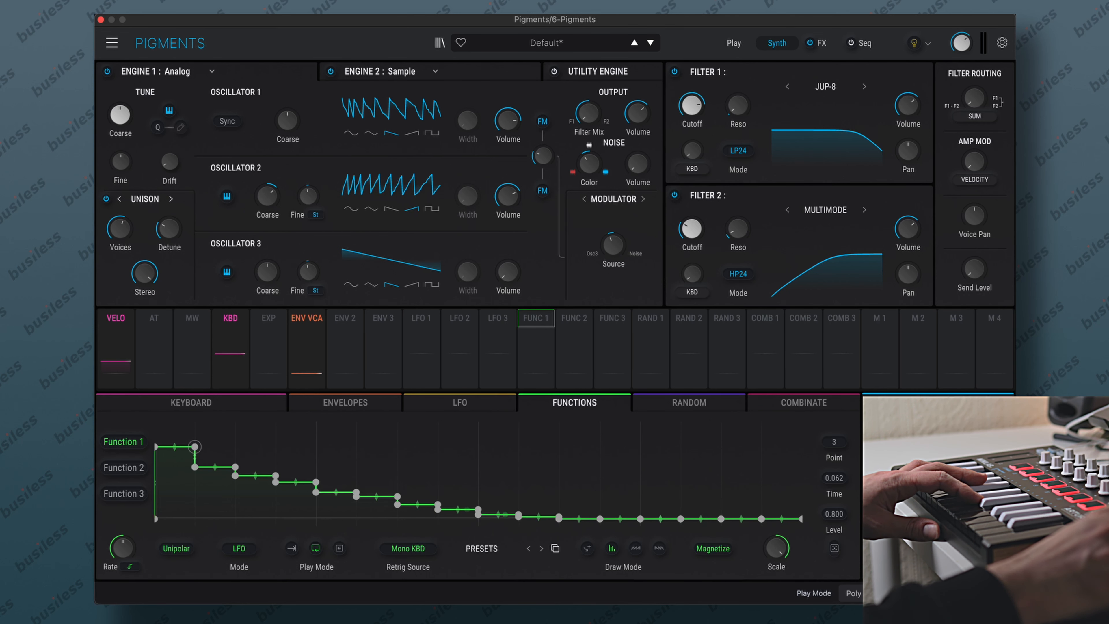
pyautogui.moveTo(186, 442); pyautogui.dragTo(190, 428)
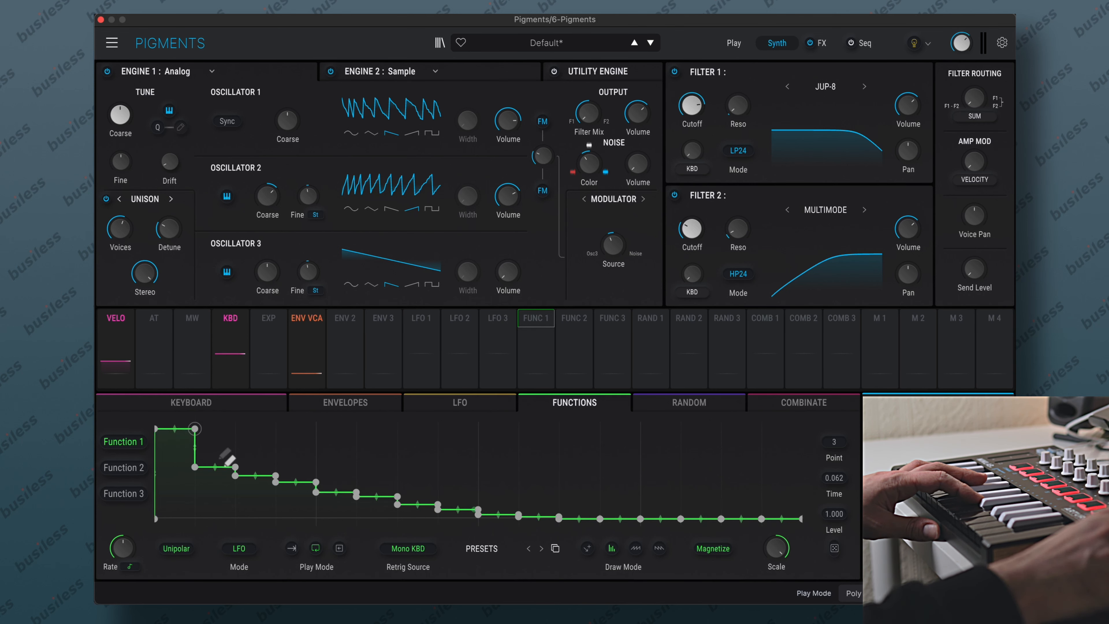
pyautogui.moveTo(222, 464); pyautogui.dragTo(242, 530)
pyautogui.moveTo(257, 476); pyautogui.dragTo(243, 533)
# Assign Function 1 to modulate Filter 1's cutoff and lower the base cutoff slightly
pyautogui.click(533, 319)
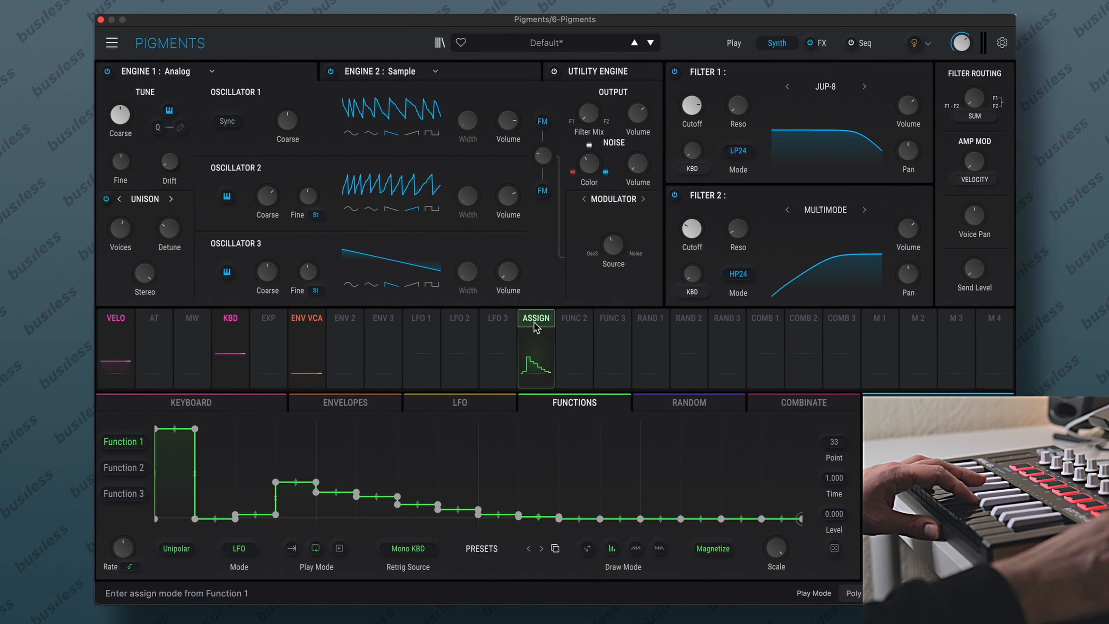
pyautogui.click(691, 108)
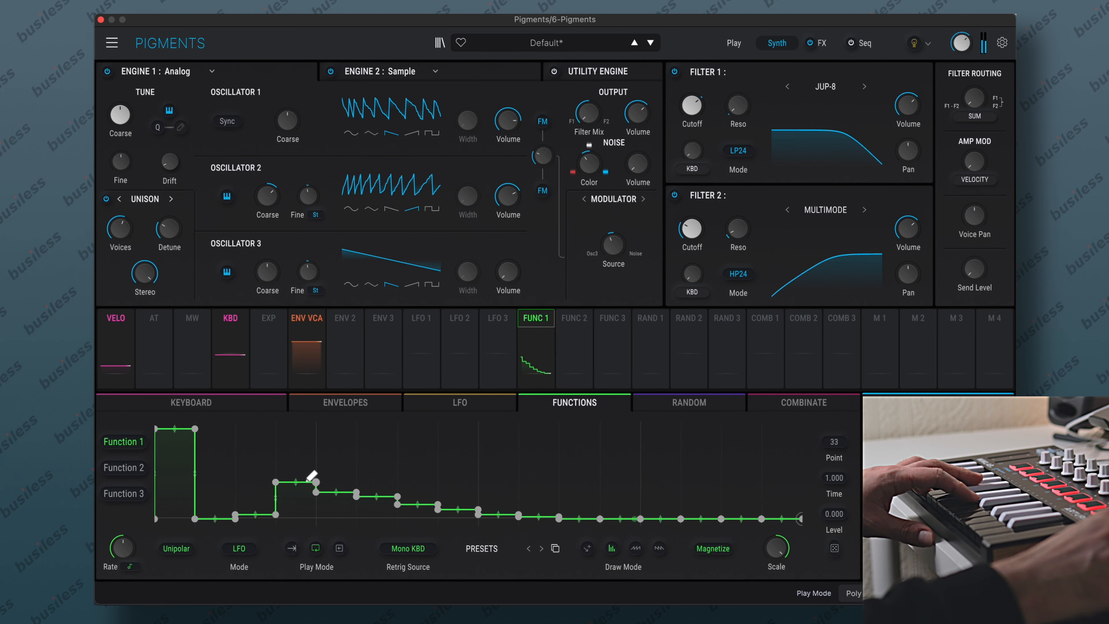
# Raise the fourth step of Function 1 to nearly full level and bring every step after it down to zero
pyautogui.moveTo(308, 475); pyautogui.dragTo(301, 435)
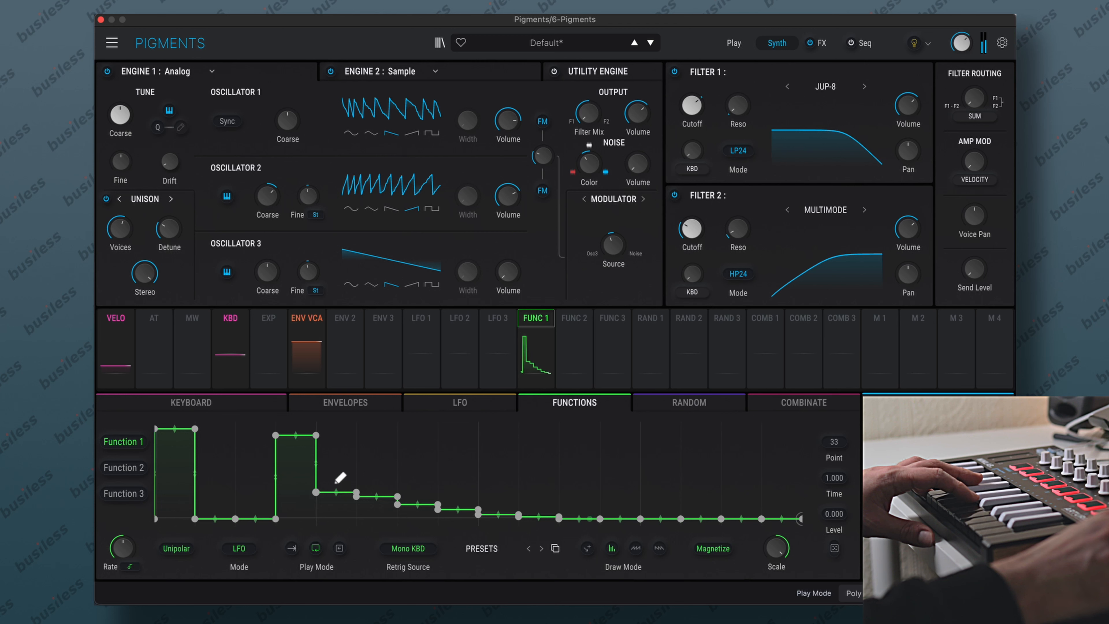
pyautogui.moveTo(126, 551)
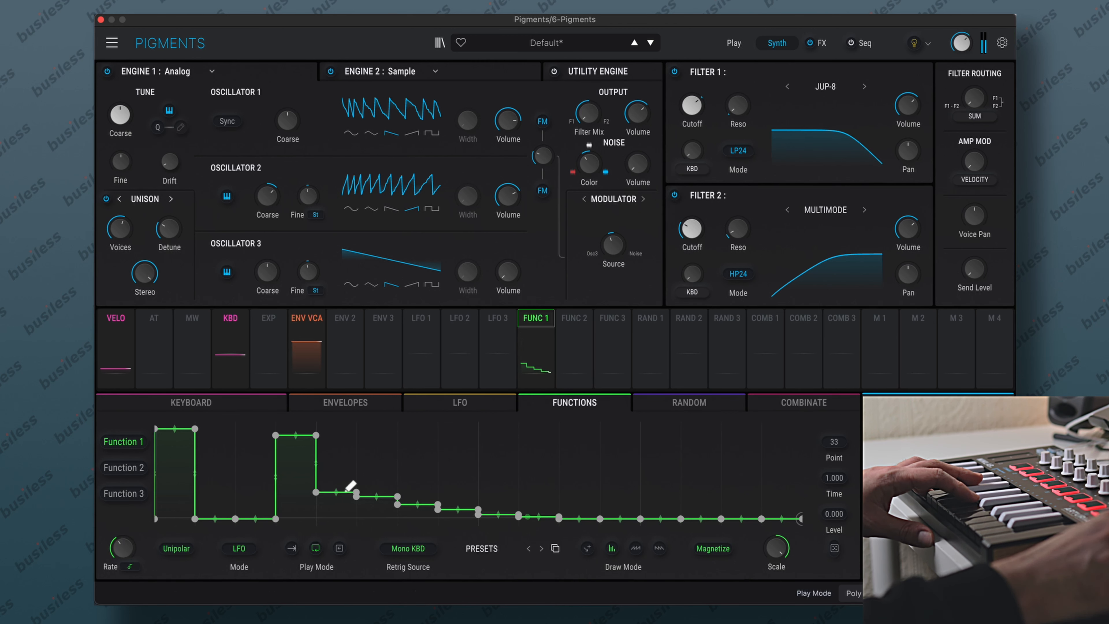
pyautogui.moveTo(331, 512); pyautogui.dragTo(815, 548)
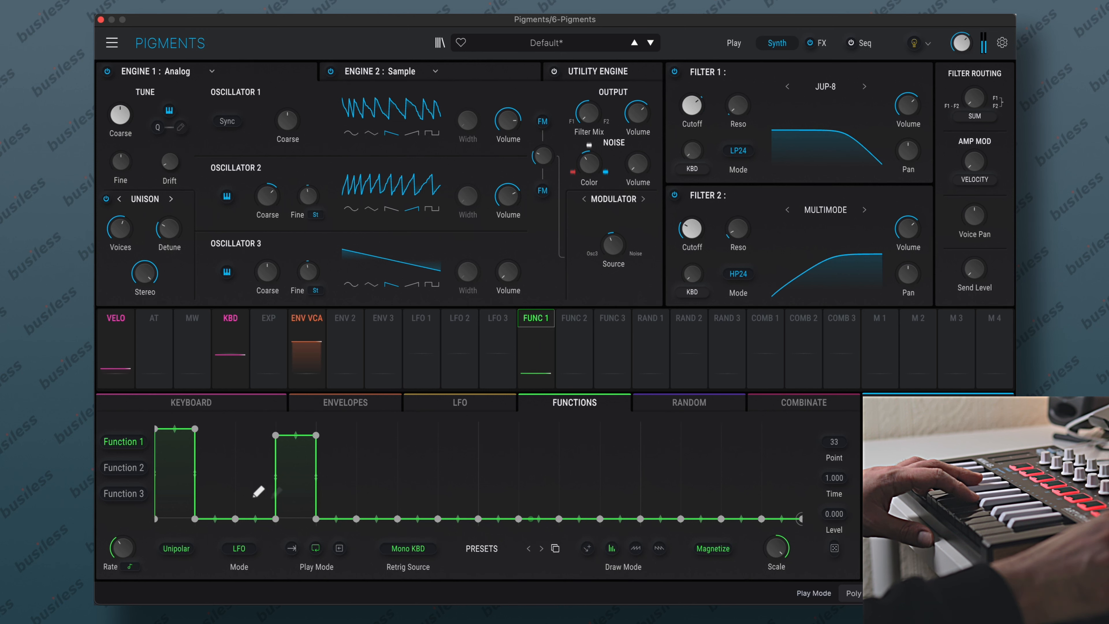
# Add tall pulses on steps 6, 8 and 12 of Function 1, slightly lower than the one on step 4
pyautogui.moveTo(386, 507); pyautogui.dragTo(385, 447)
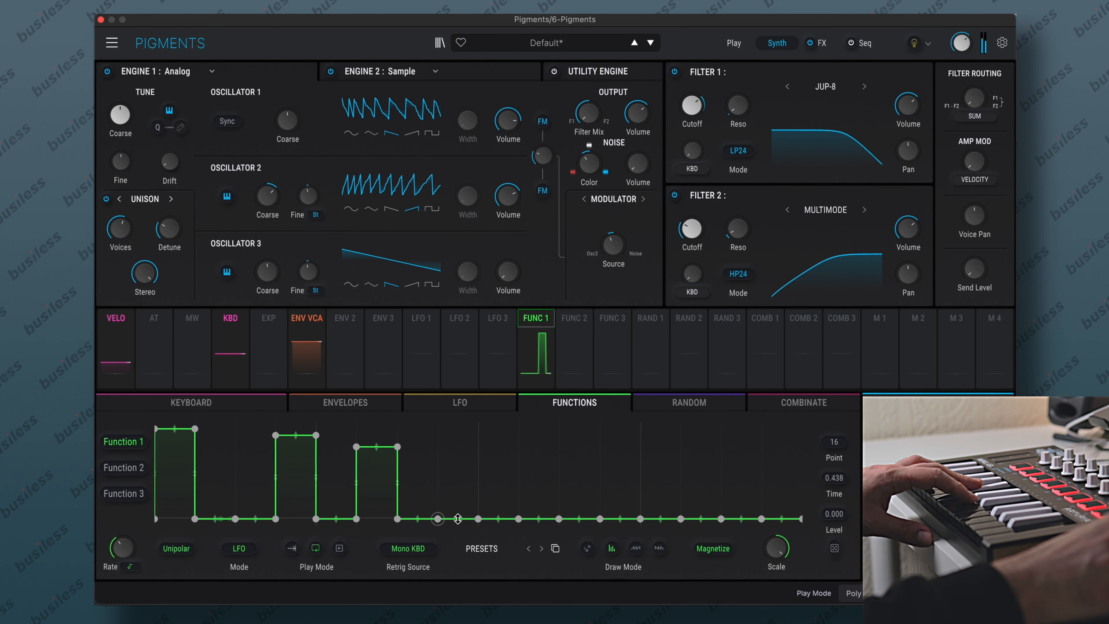
pyautogui.moveTo(466, 515); pyautogui.dragTo(466, 444)
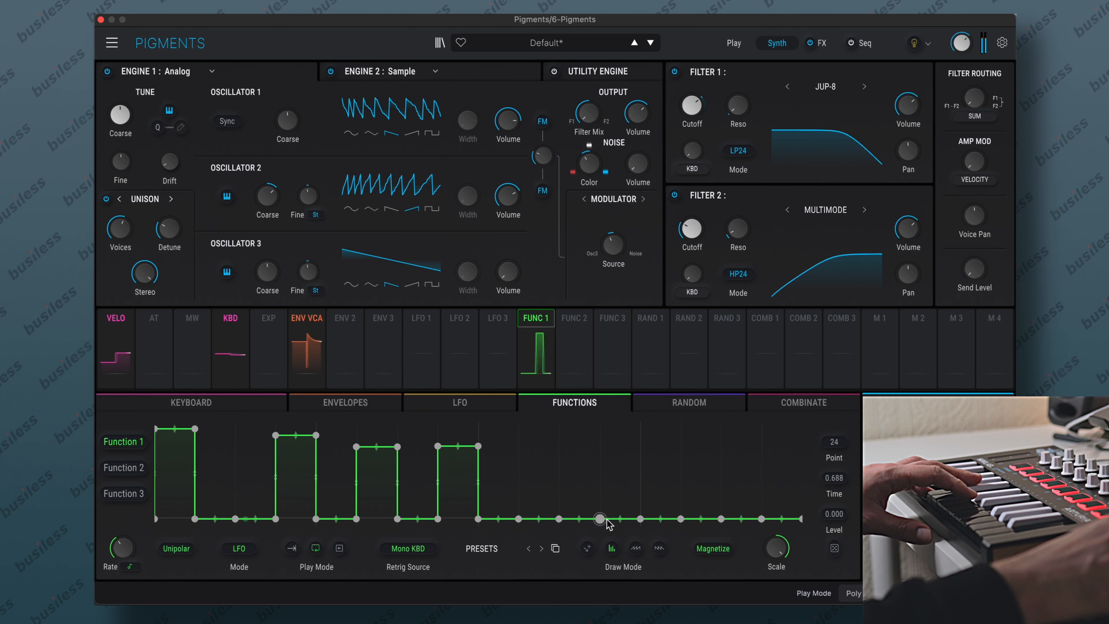
pyautogui.moveTo(619, 507); pyautogui.dragTo(620, 463)
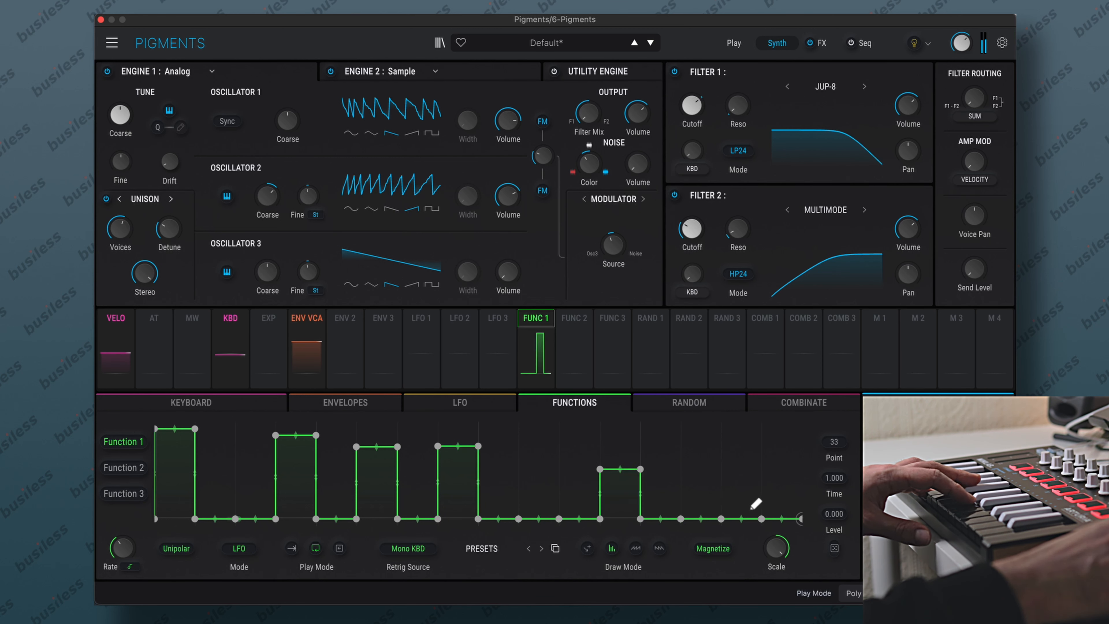
pyautogui.moveTo(635, 465); pyautogui.dragTo(634, 447)
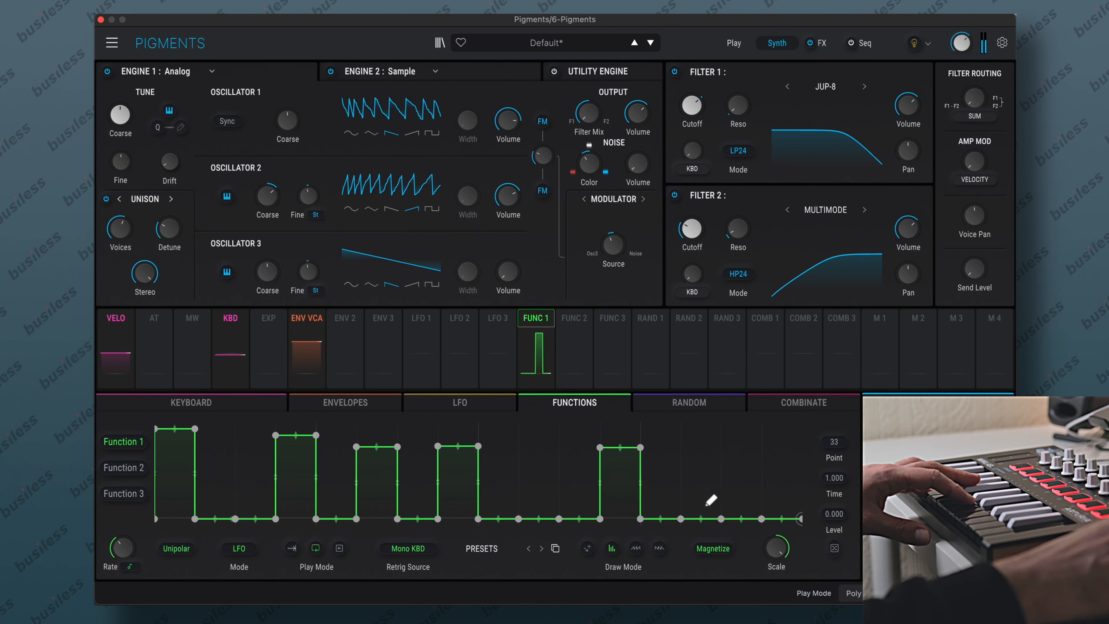
# Try a half-height pulse on step 14 of Function 1, replace it with a tall one on step 15, and raise step 4 slightly
pyautogui.moveTo(712, 515)
pyautogui.mouseDown()
pyautogui.moveTo(707, 464)
pyautogui.moveTo(705, 477)
pyautogui.mouseUp()
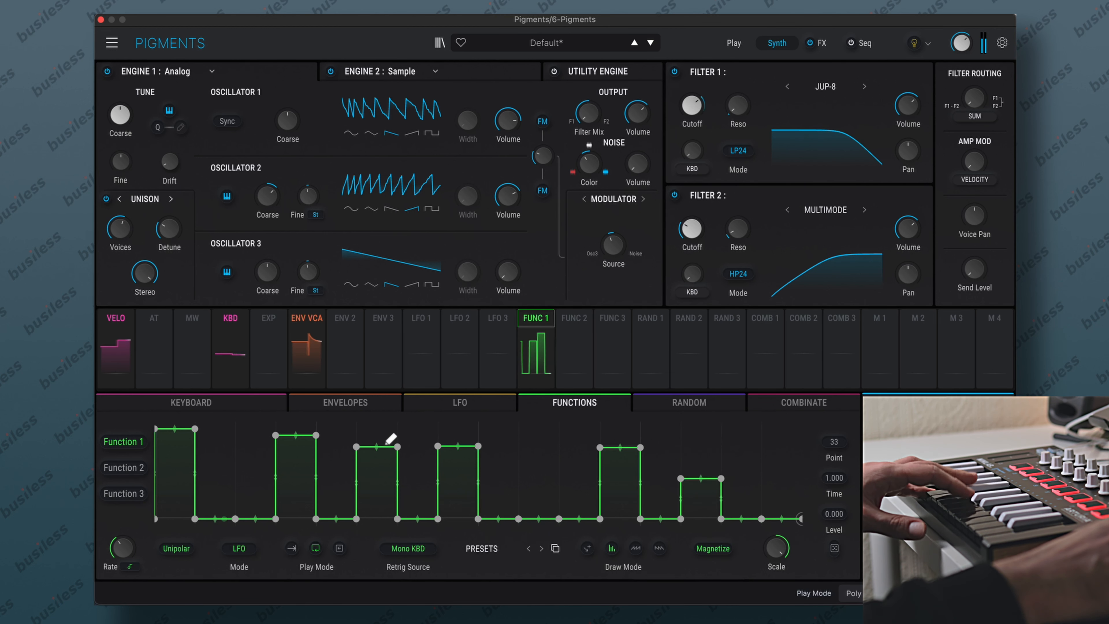
pyautogui.moveTo(308, 434); pyautogui.dragTo(305, 426)
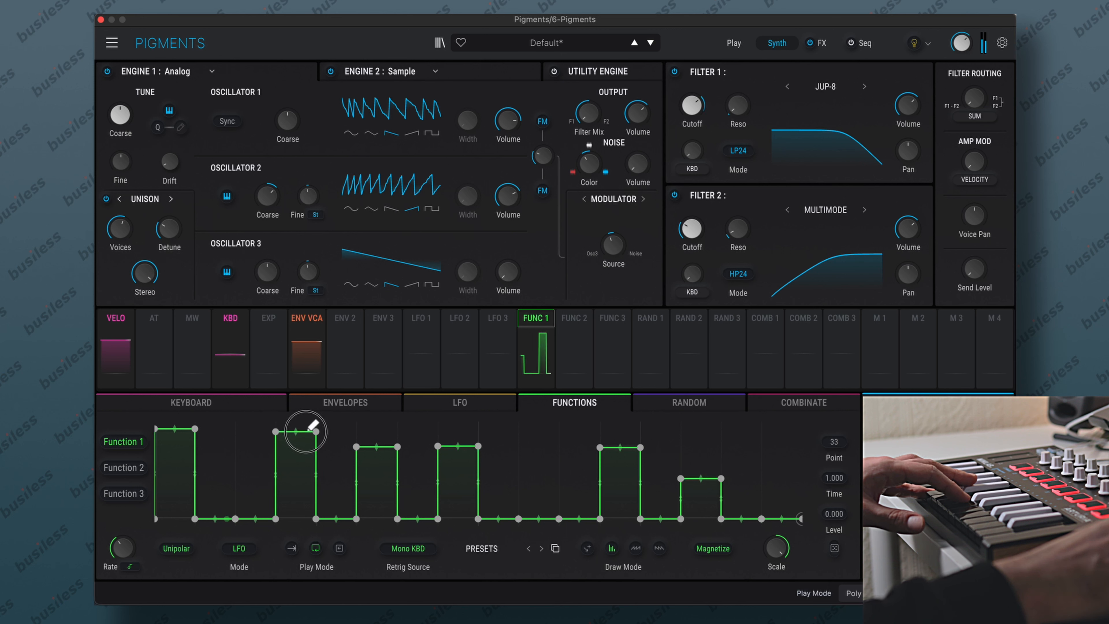
pyautogui.moveTo(721, 478); pyautogui.dragTo(719, 547)
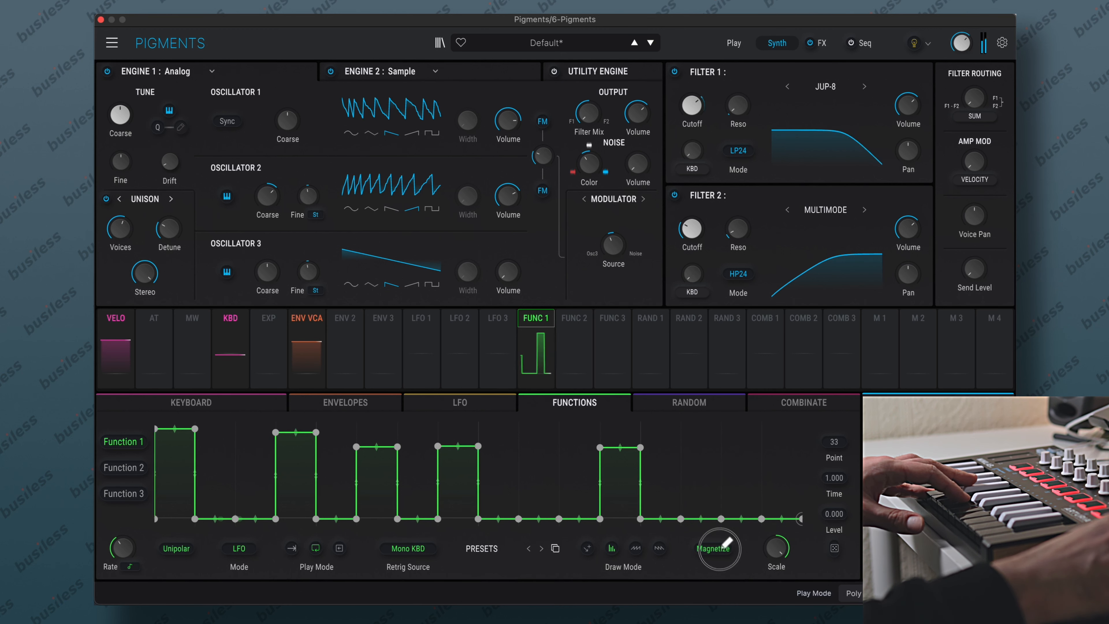
pyautogui.click(749, 482)
pyautogui.moveTo(749, 481); pyautogui.dragTo(752, 435)
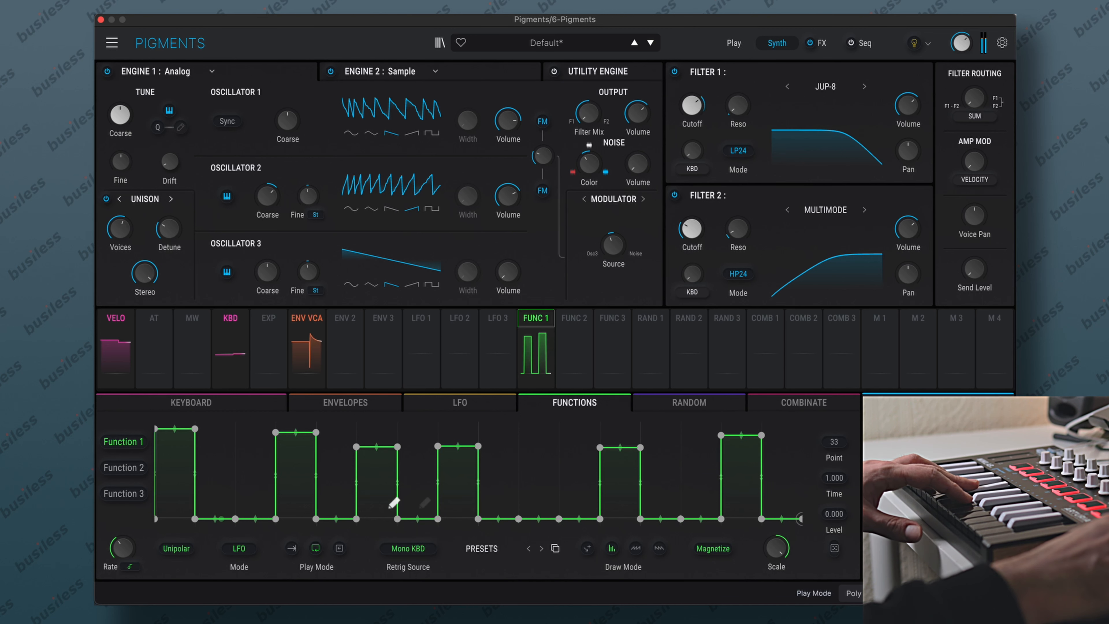
# Turn step 6 of Function 1 into a ramp rising from level 0.400 and fine-tune the function's modulation amount on Filter 1's cutoff
pyautogui.moveTo(357, 448); pyautogui.dragTo(357, 483)
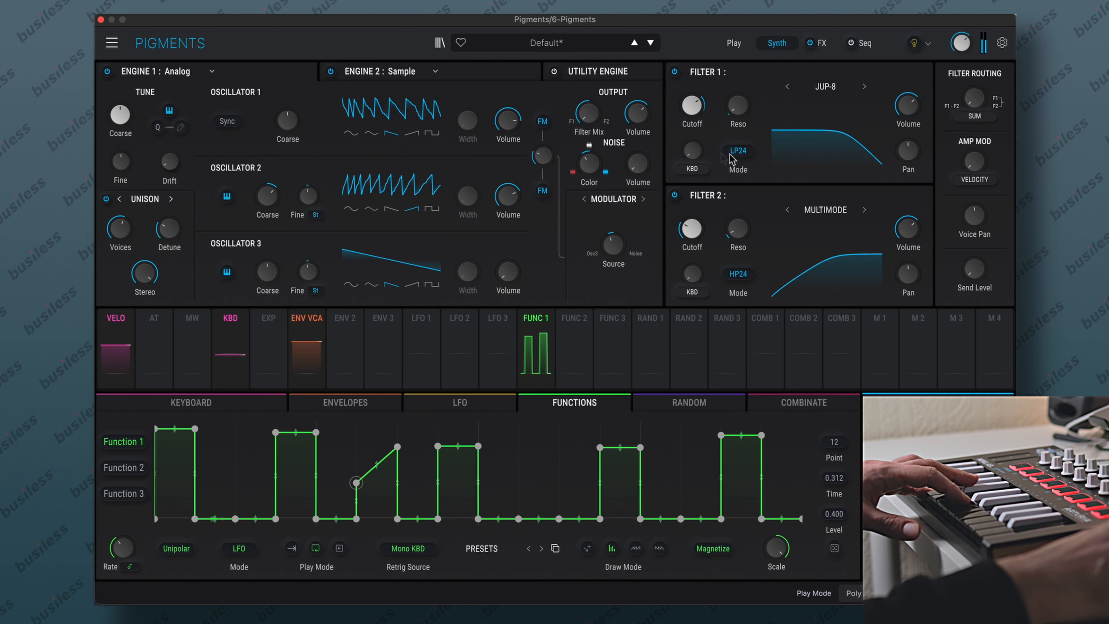
pyautogui.moveTo(698, 145)
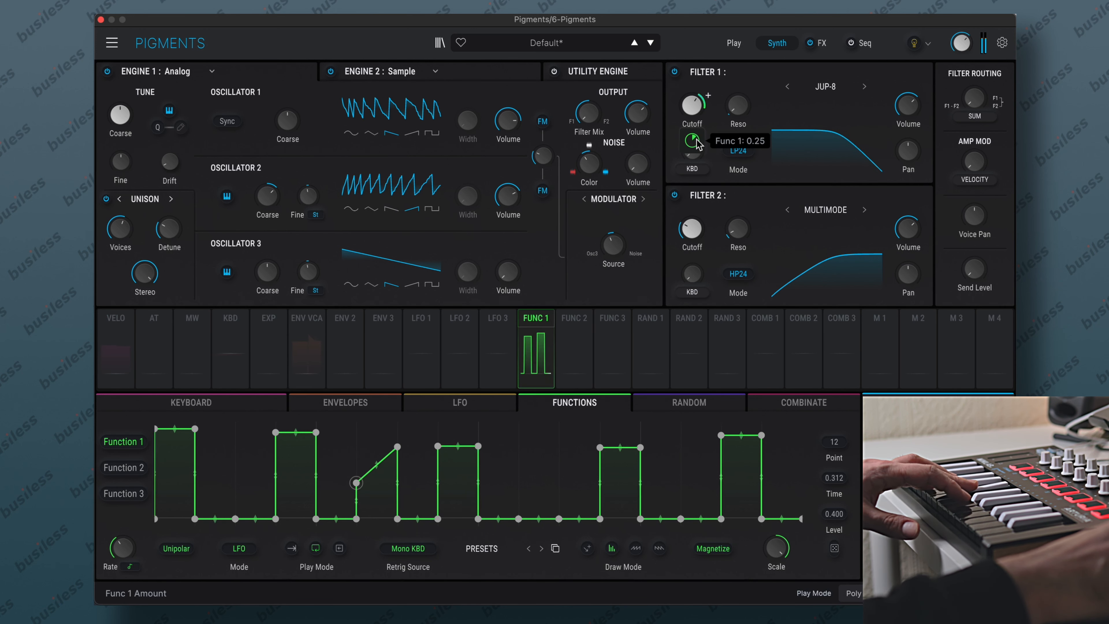
pyautogui.moveTo(692, 141); pyautogui.dragTo(692, 139)
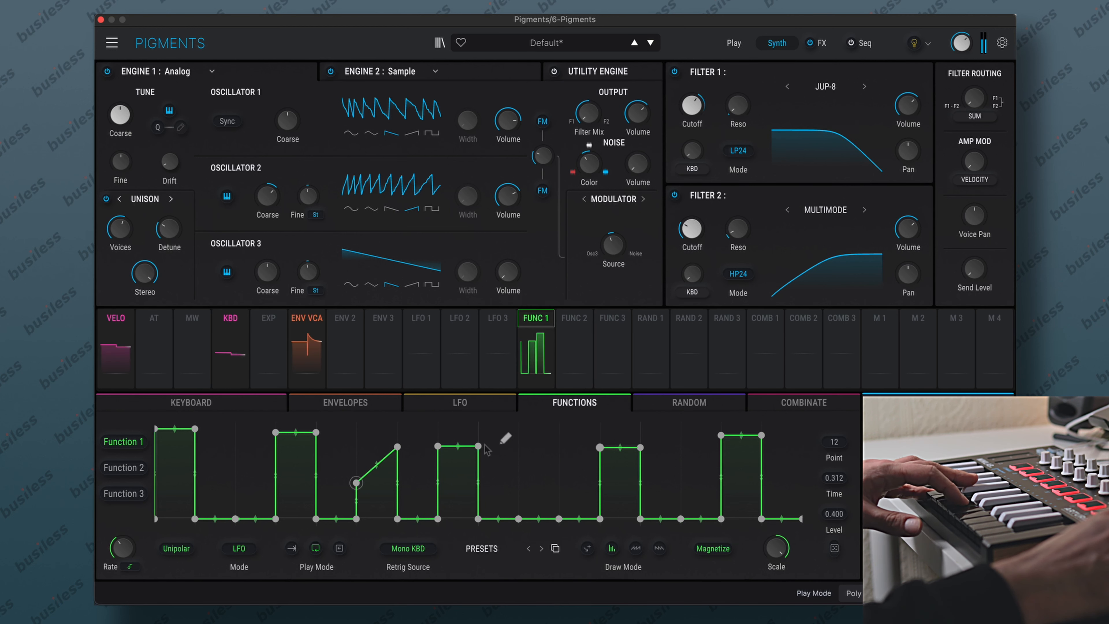
# Lower the end point of step 8 of Function 1 to level 0.544, and randomize the function's shape
pyautogui.moveTo(695, 138)
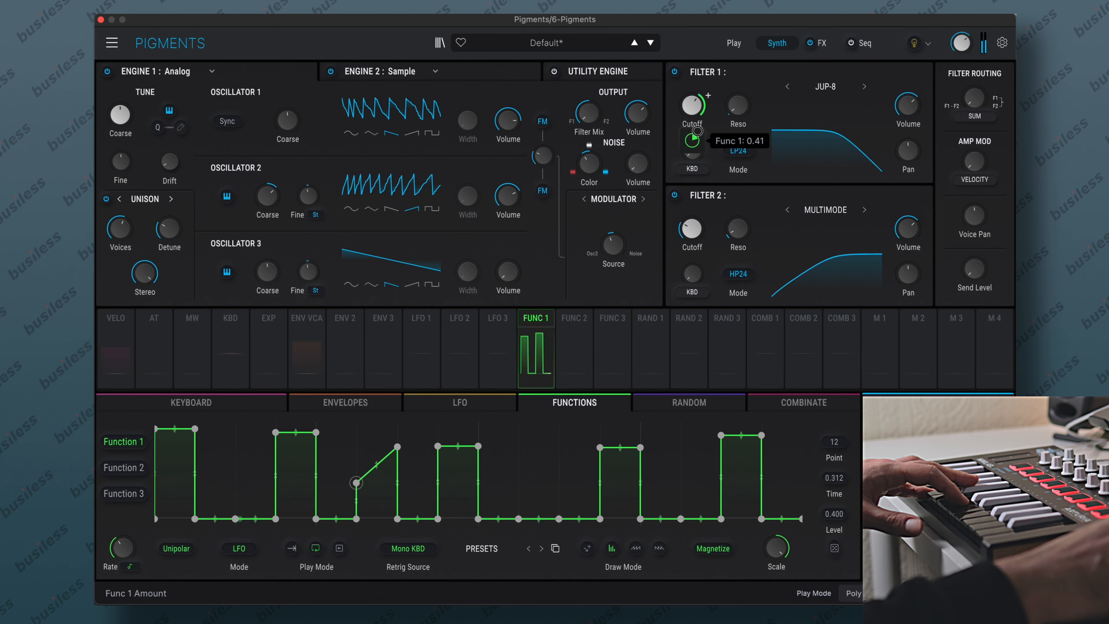
pyautogui.moveTo(693, 109)
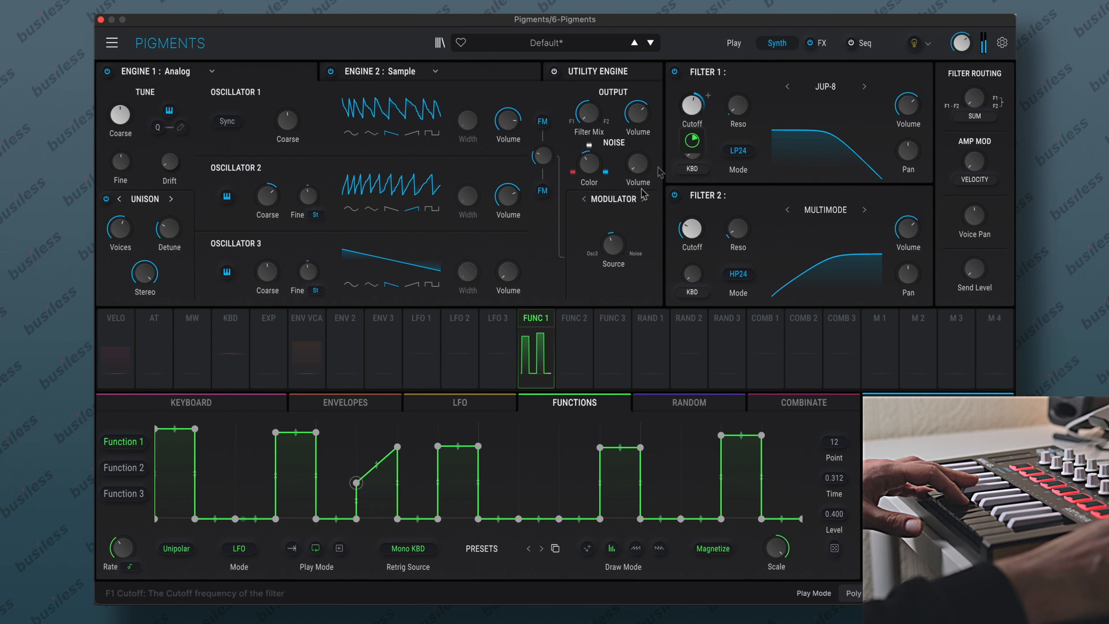
pyautogui.moveTo(473, 447); pyautogui.dragTo(477, 472)
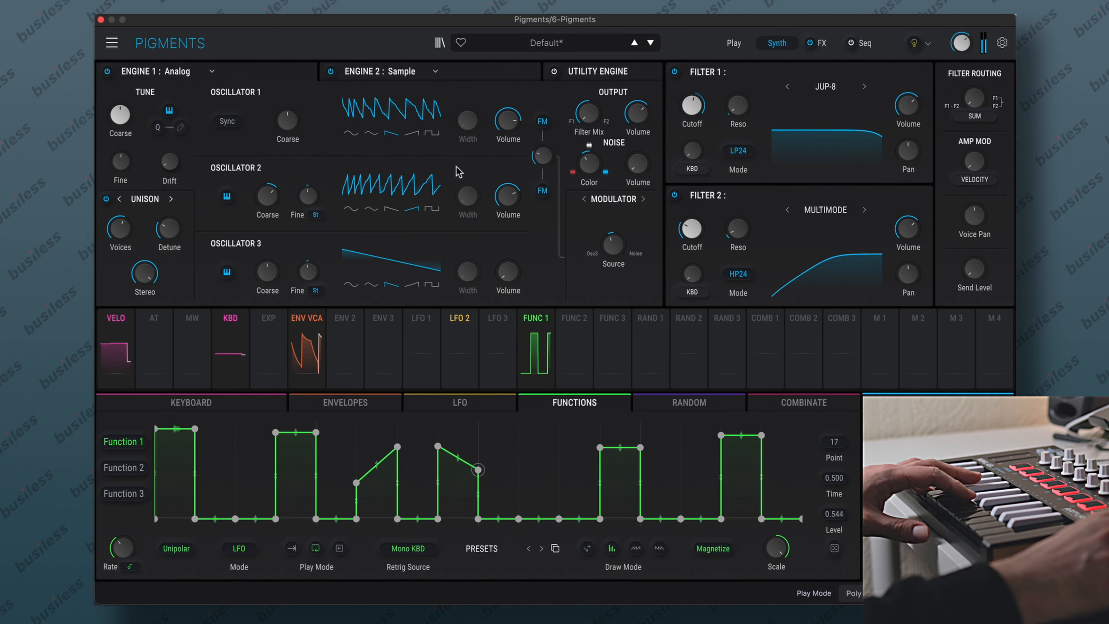
pyautogui.moveTo(623, 253)
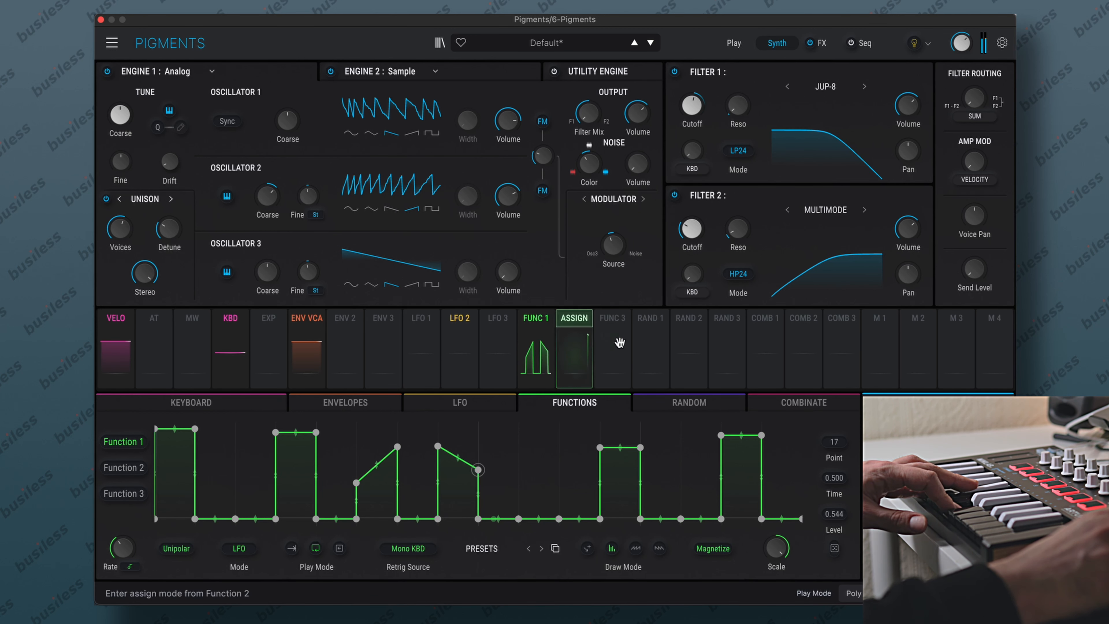
pyautogui.moveTo(836, 546); pyautogui.dragTo(844, 471)
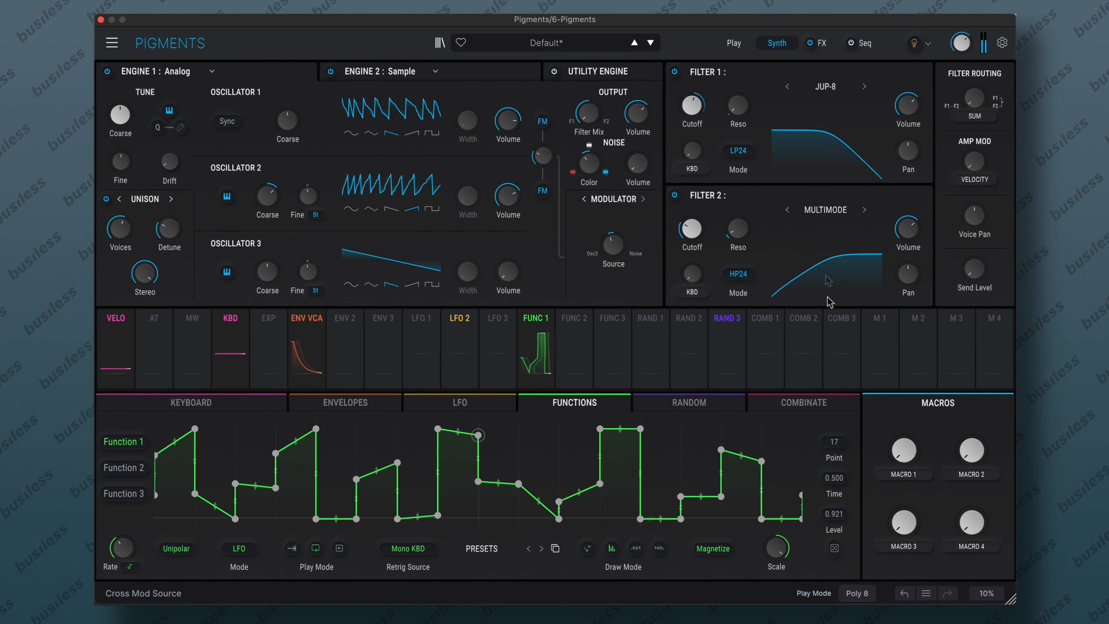
# Assign Macro 1 to Engine 1's noise color, try out the macro's range and return it to 0.00
pyautogui.moveTo(896, 309); pyautogui.dragTo(594, 163)
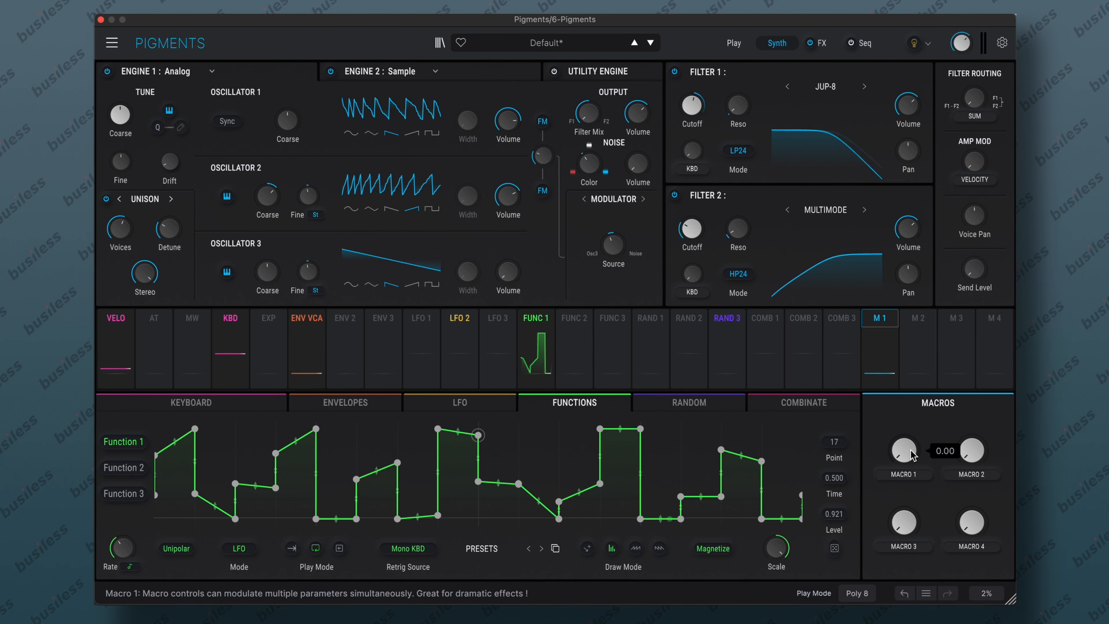
pyautogui.moveTo(909, 368); pyautogui.dragTo(918, 504)
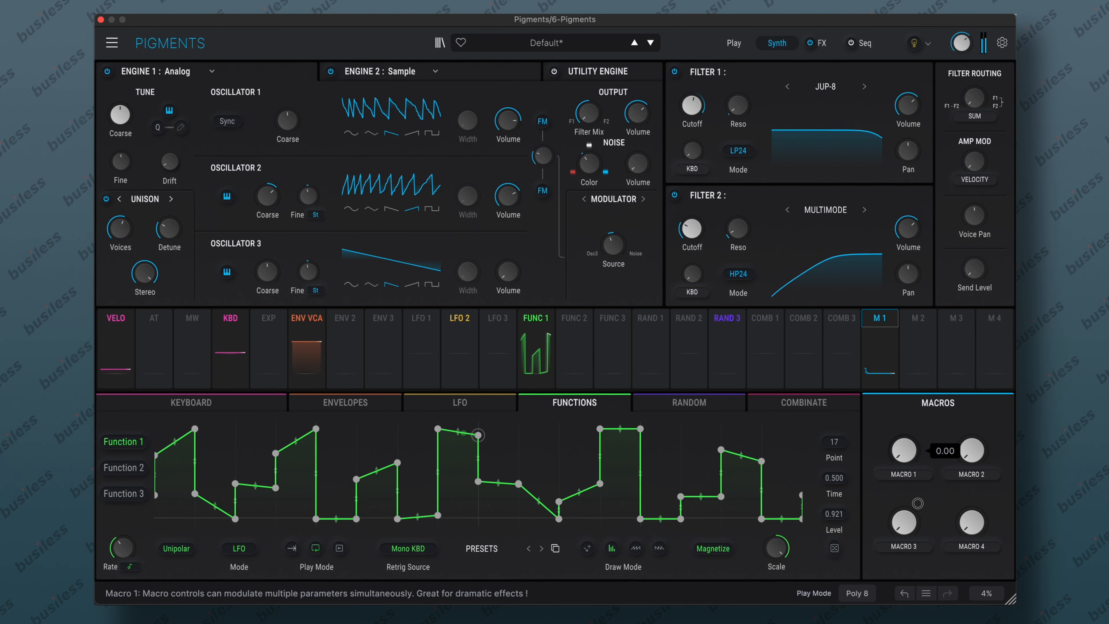
pyautogui.moveTo(910, 423); pyautogui.dragTo(910, 450)
pyautogui.moveTo(592, 201)
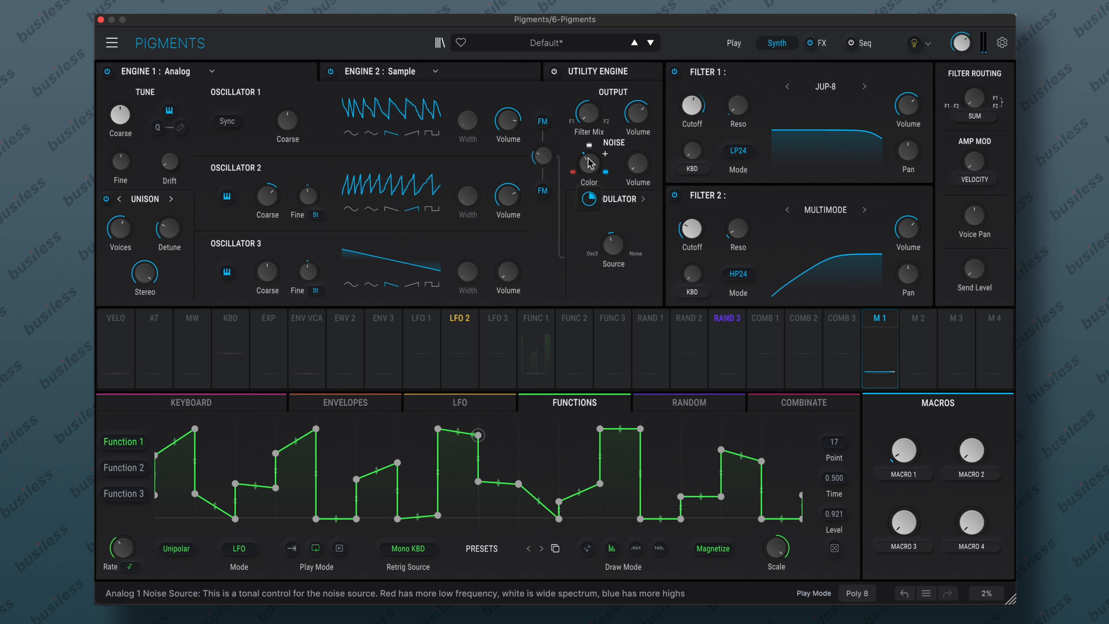
pyautogui.moveTo(903, 450); pyautogui.dragTo(901, 473)
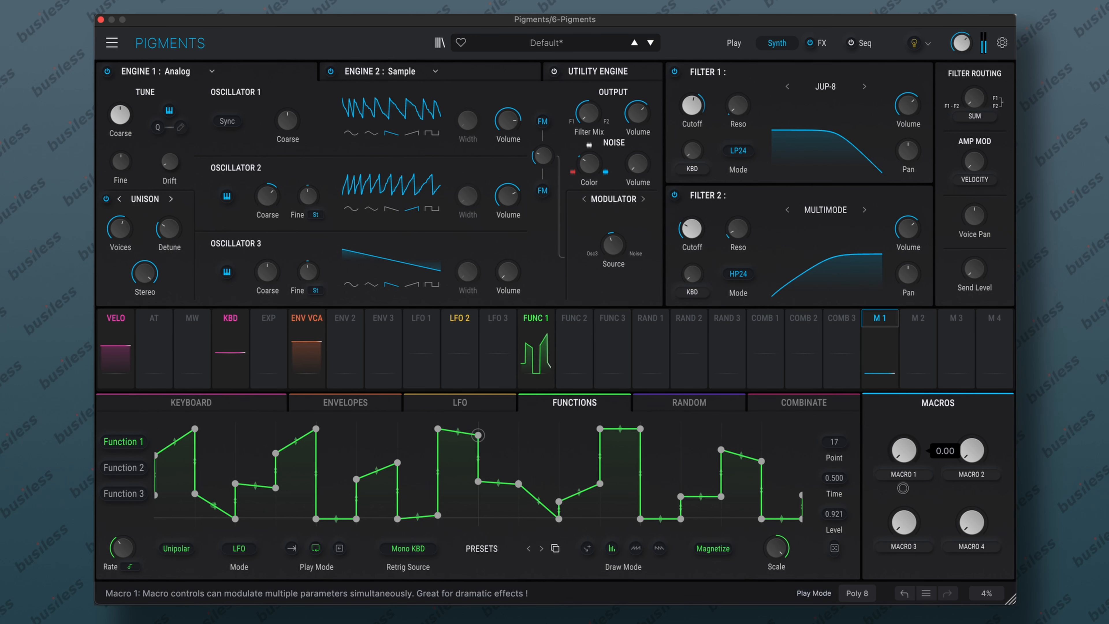
# Assign Macro 2 to Engine 1's FM amount with a base amount of 0.033, try out the macro and return it to zero
pyautogui.moveTo(854, 357)
pyautogui.click(925, 319)
pyautogui.click(544, 155)
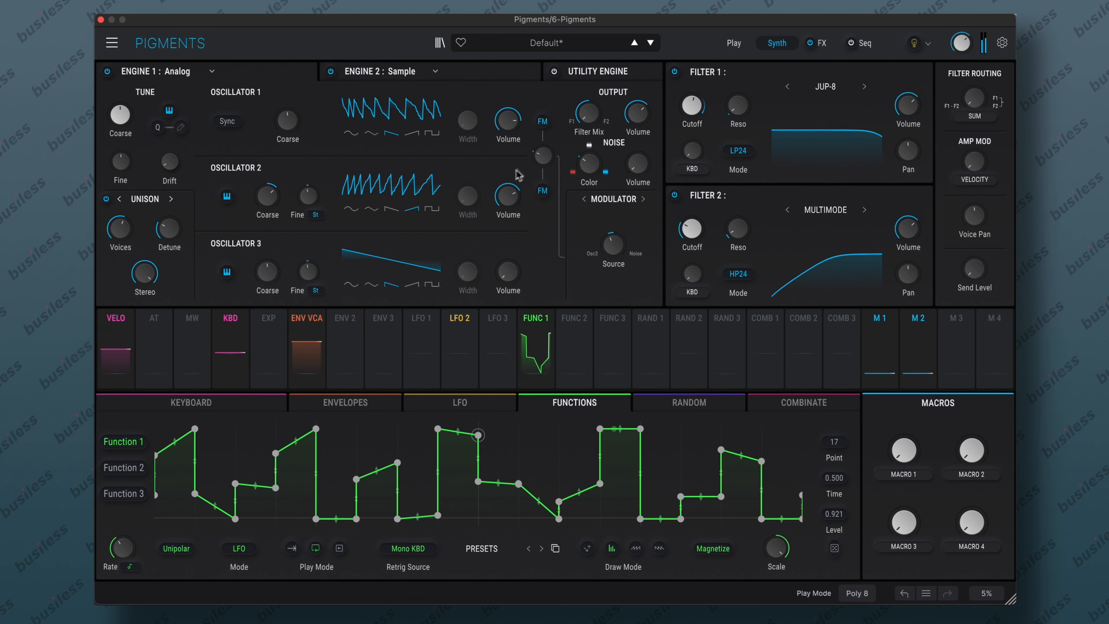
pyautogui.click(964, 426)
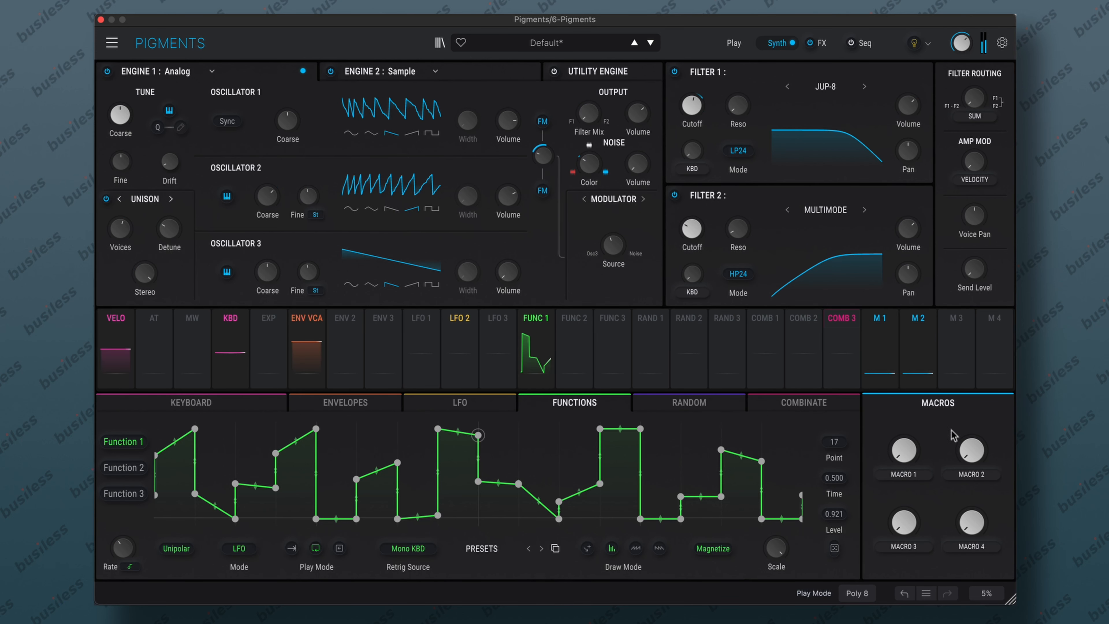
pyautogui.moveTo(971, 450); pyautogui.dragTo(974, 333)
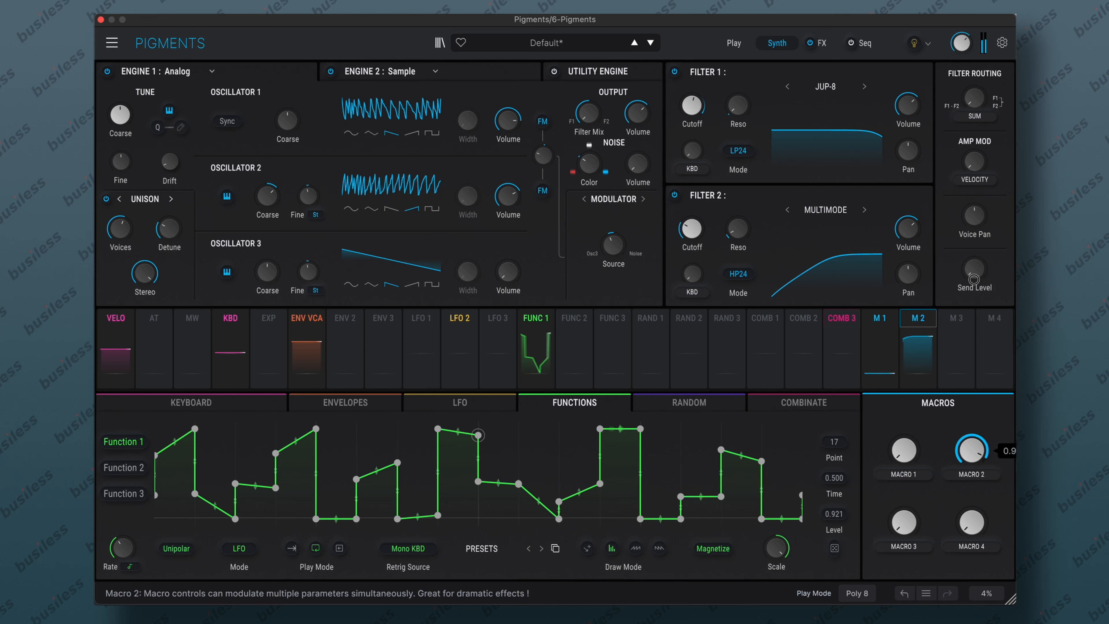
pyautogui.moveTo(543, 169)
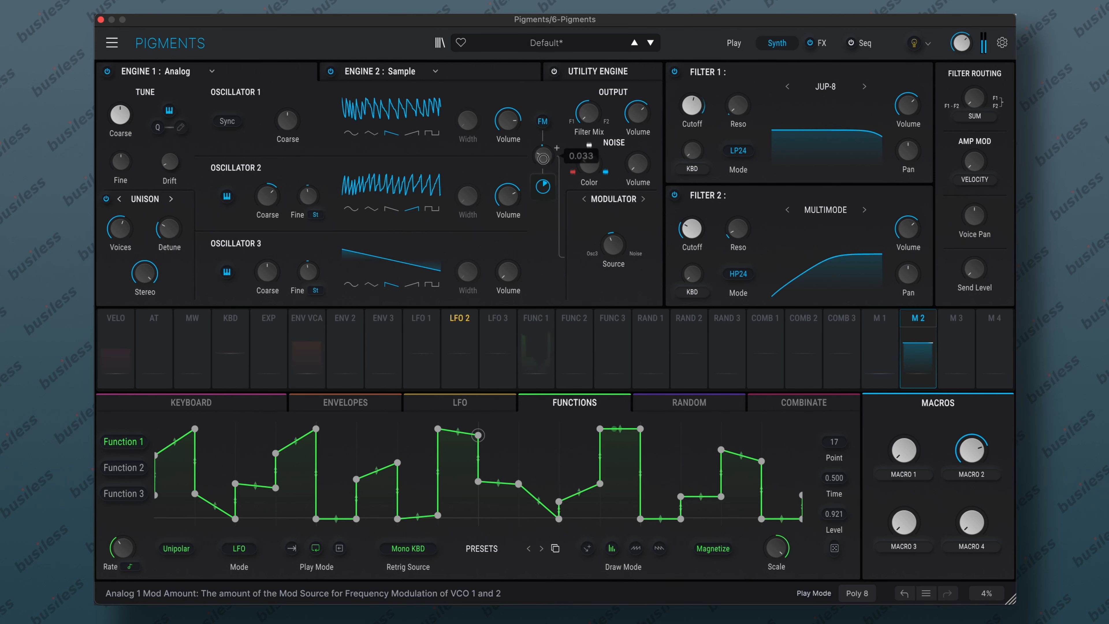
pyautogui.moveTo(971, 450); pyautogui.dragTo(977, 485)
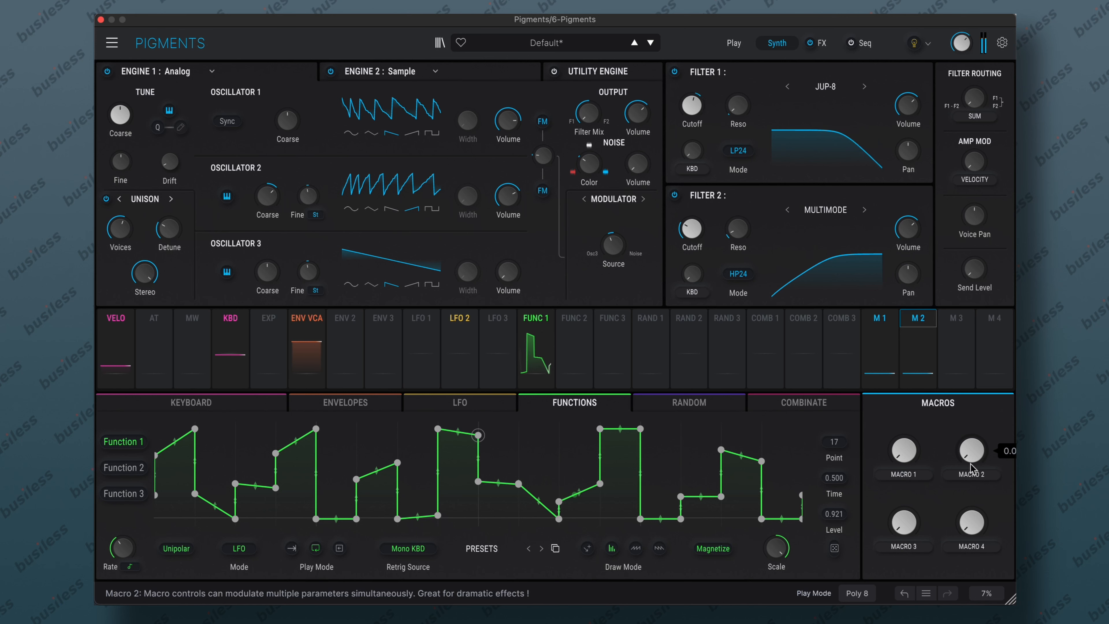
# Add a Chorus JUN-6 to the empty first slot of FX A and lower its dry/wet mix
pyautogui.click(817, 43)
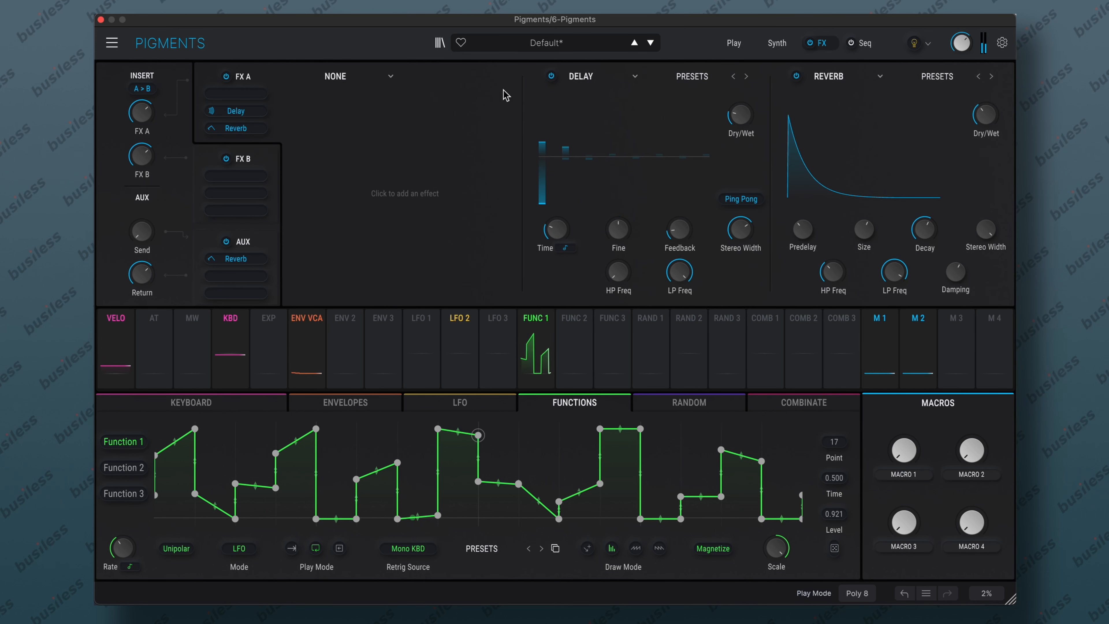
pyautogui.click(395, 75)
pyautogui.click(498, 254)
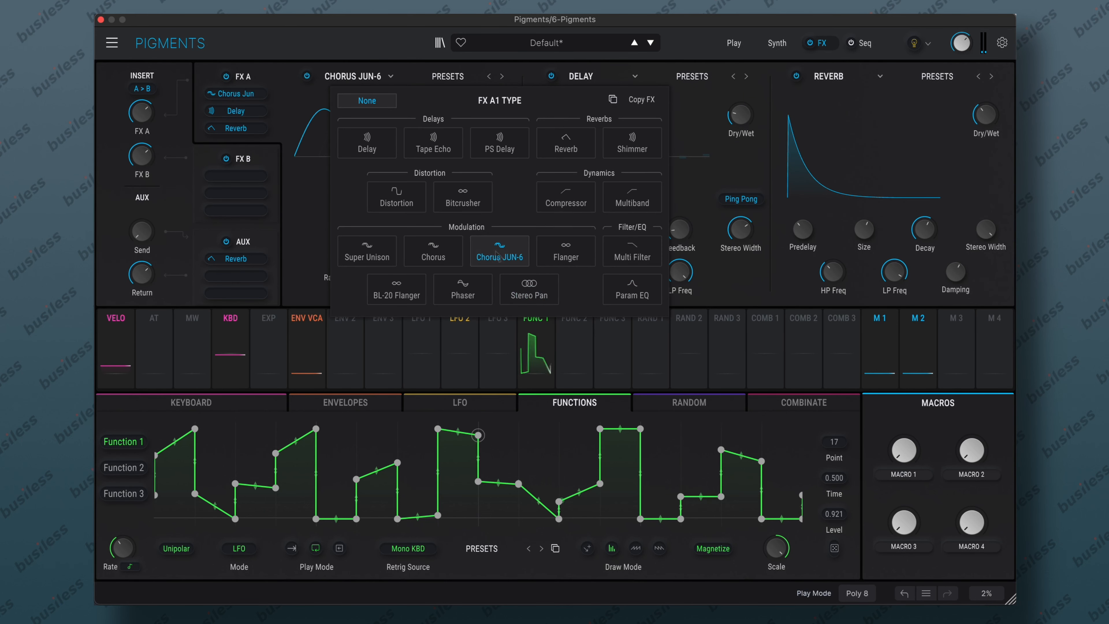
pyautogui.moveTo(498, 123); pyautogui.dragTo(499, 143)
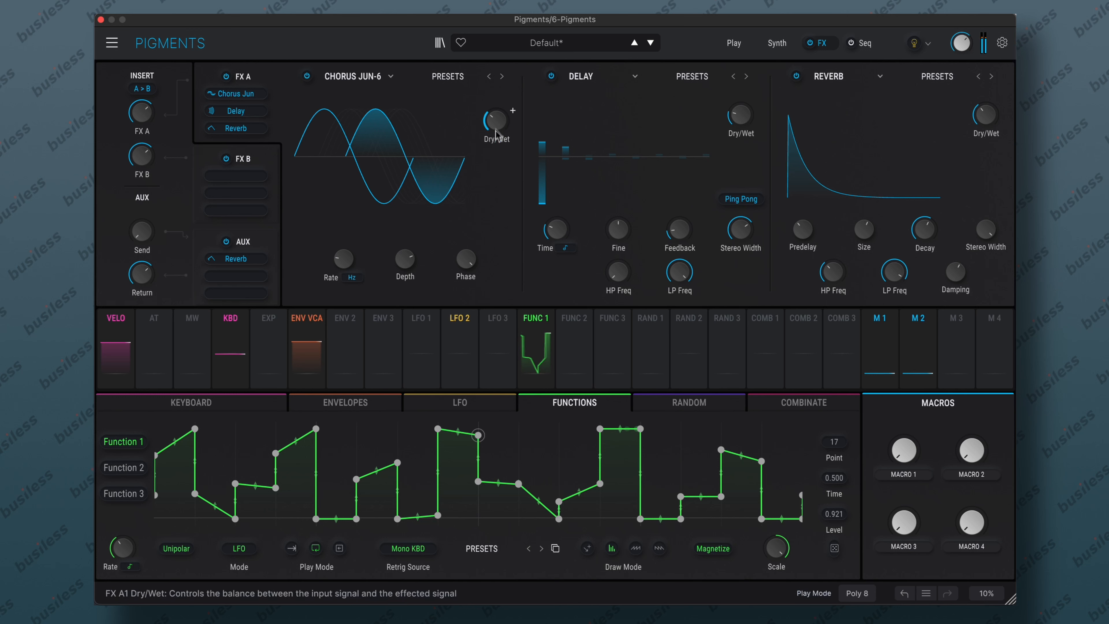
pyautogui.moveTo(503, 135)
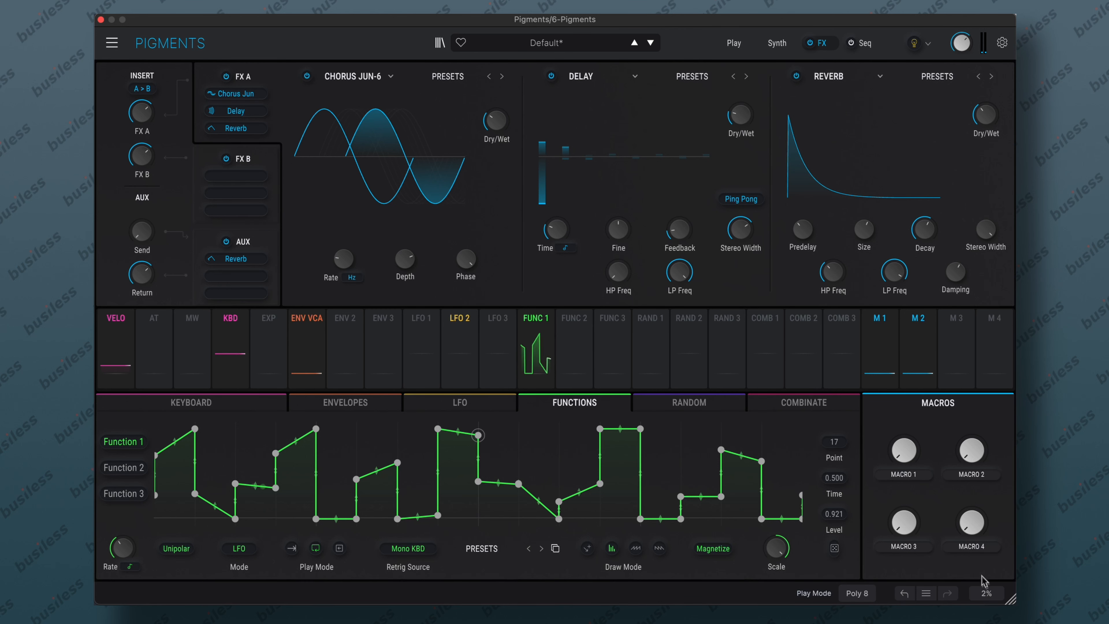
# Assign Macro 3 to the dry/wet of both the delay and the reverb, and rename the macro Space
pyautogui.click(952, 321)
pyautogui.click(741, 114)
pyautogui.moveTo(962, 320); pyautogui.dragTo(987, 118)
pyautogui.moveTo(904, 523); pyautogui.dragTo(953, 485)
pyautogui.moveTo(985, 127)
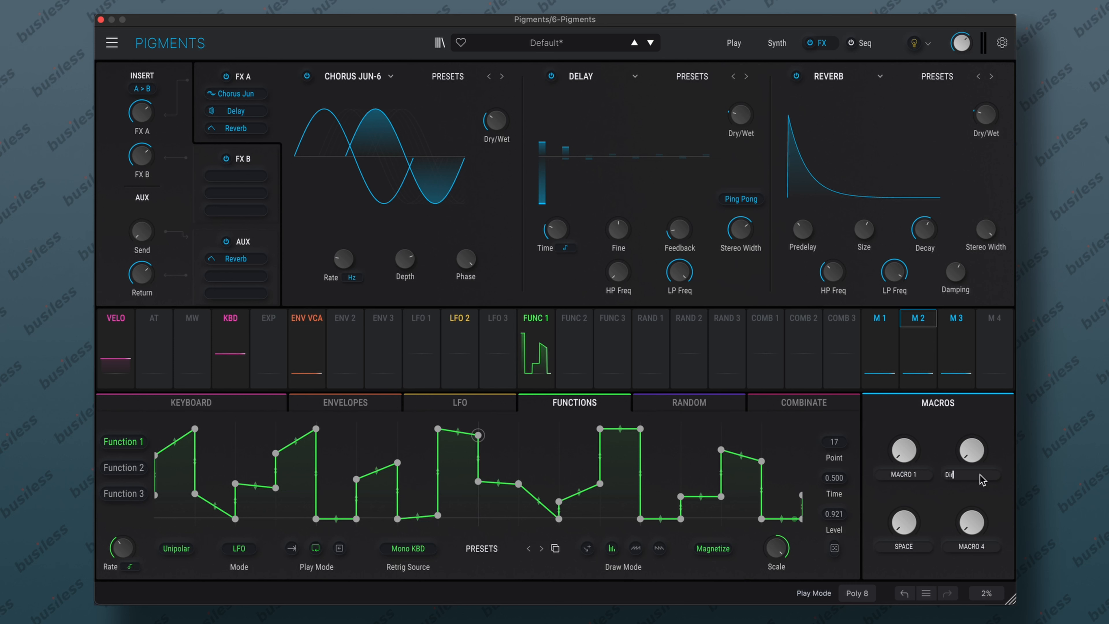
# Rename Macro 2 as Dirt and Macro 1 as Character, and set both macros slightly above zero
pyautogui.moveTo(982, 480); pyautogui.dragTo(982, 455)
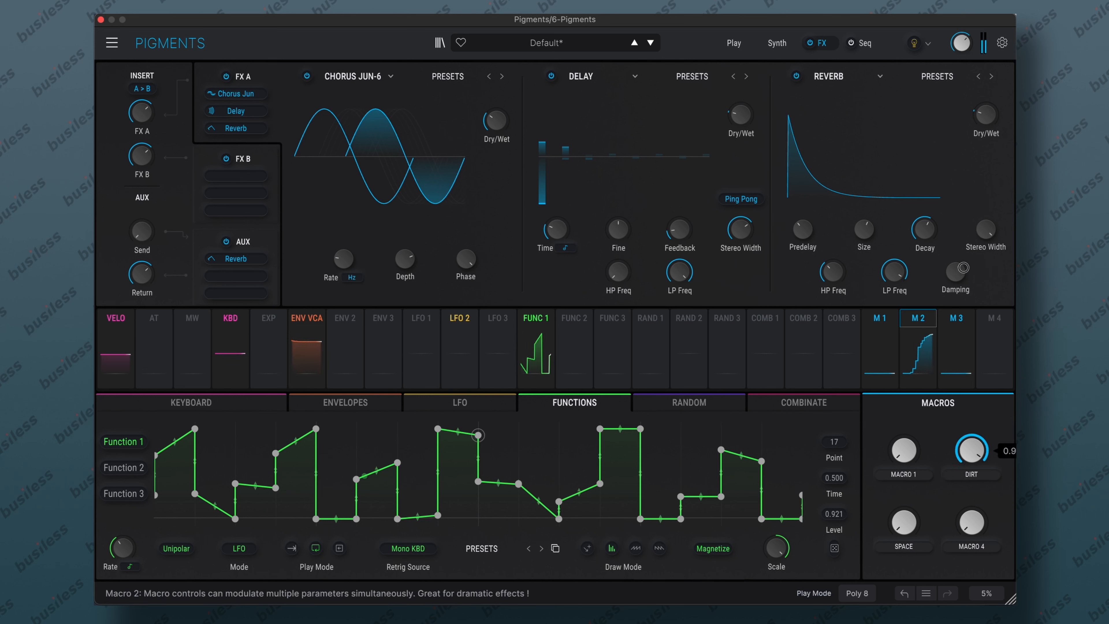
pyautogui.click(893, 366)
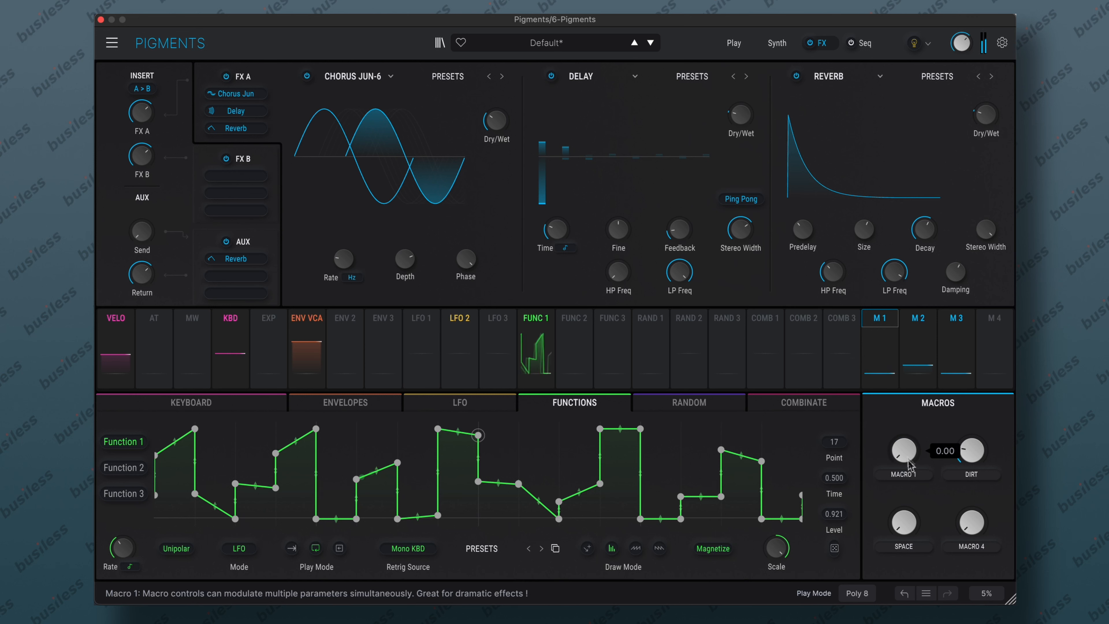
pyautogui.doubleClick(910, 475)
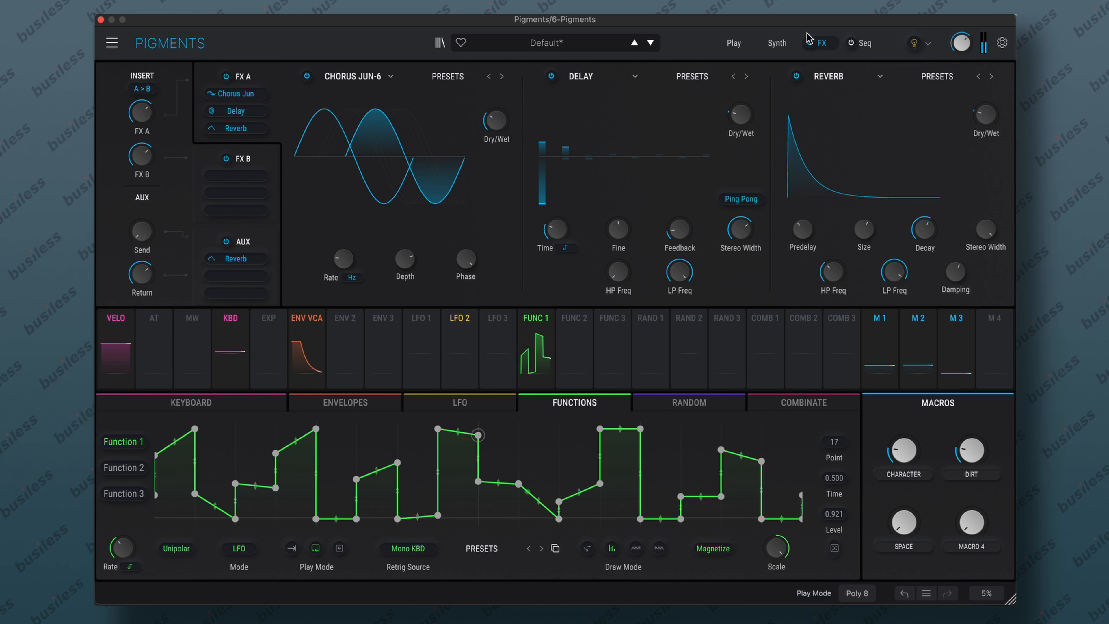
# Make Macro 4 the side chain of Function 1's modulation on Filter 1's cutoff with amount 1.00, and turn the macro up
pyautogui.click(779, 44)
pyautogui.moveTo(694, 124)
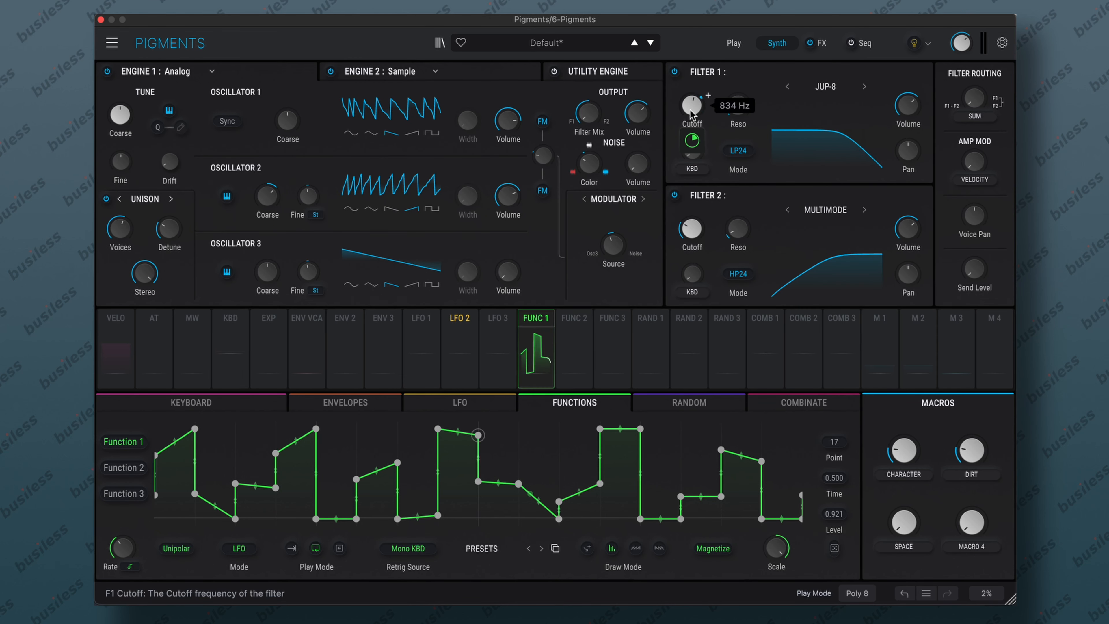
pyautogui.click(544, 339)
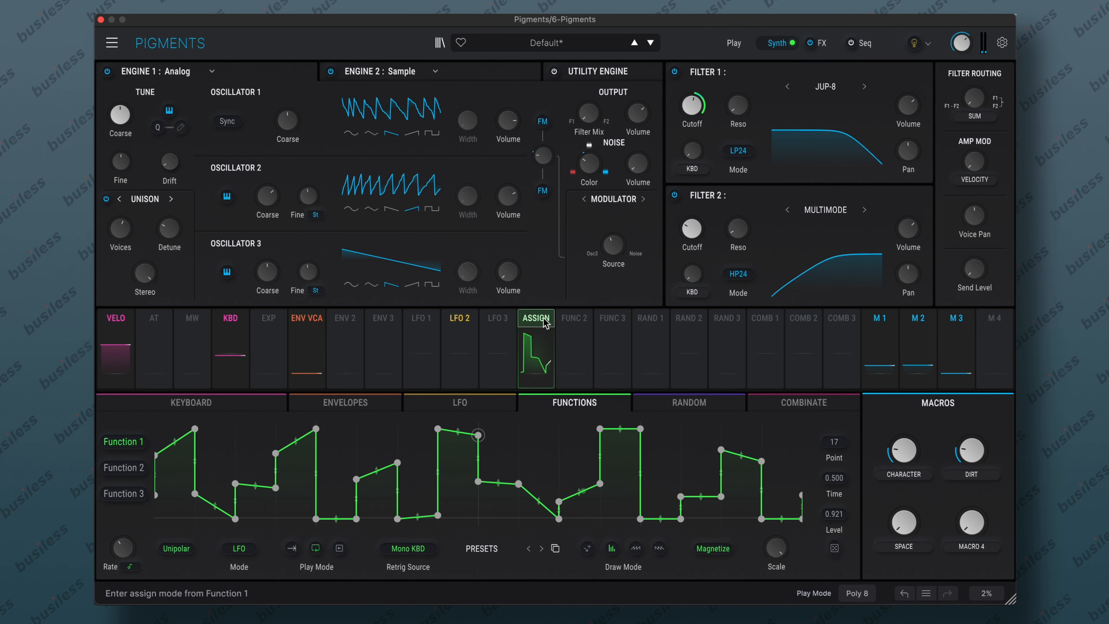
pyautogui.click(544, 331)
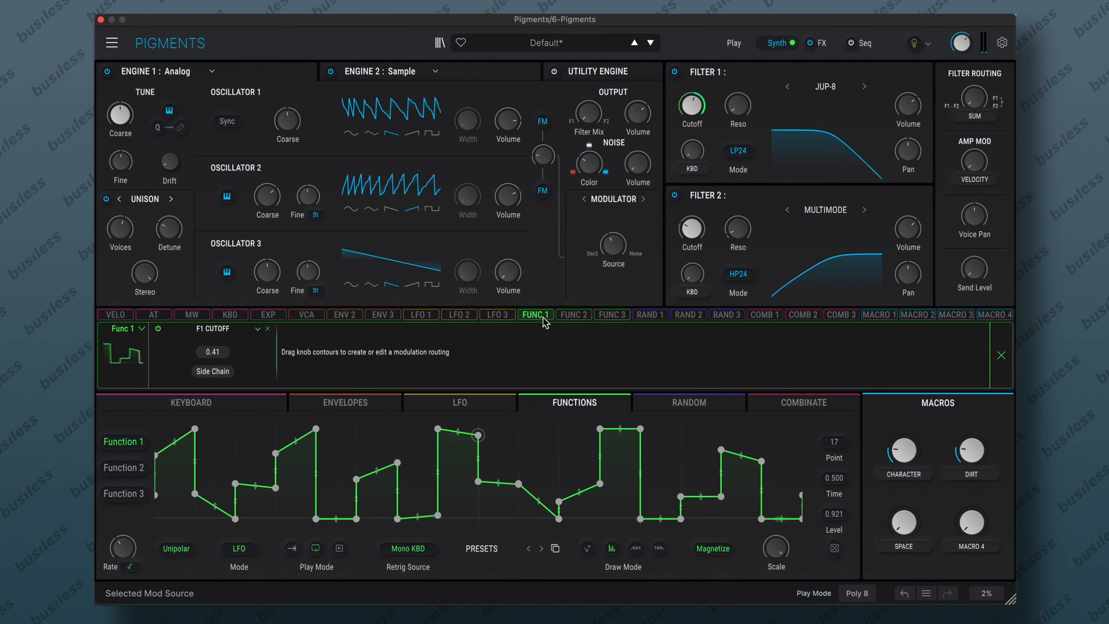
pyautogui.click(219, 374)
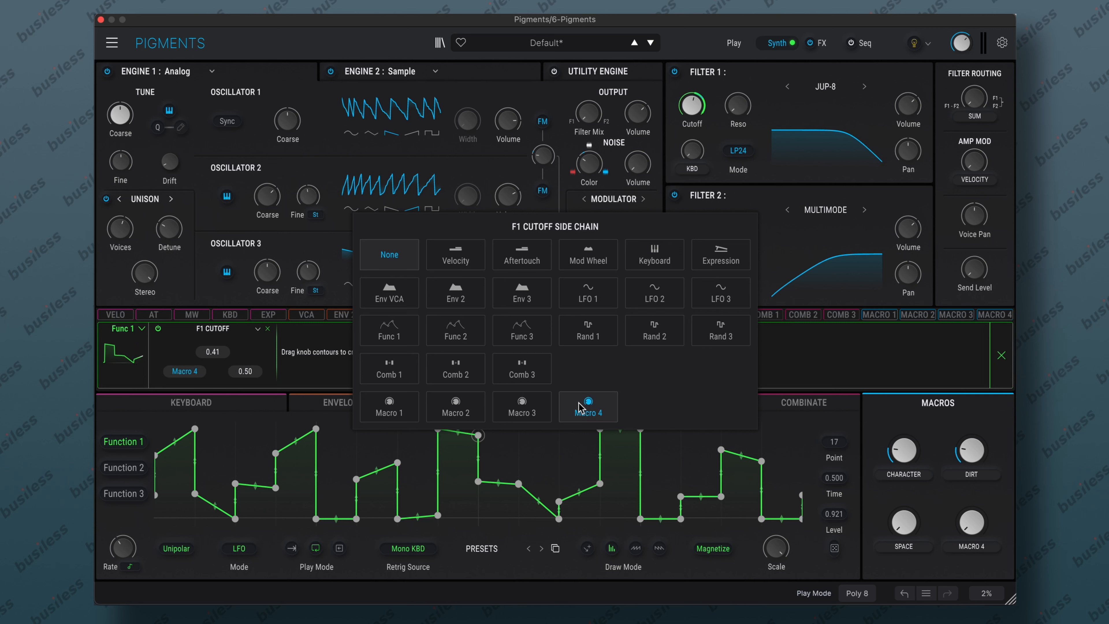
pyautogui.click(572, 408)
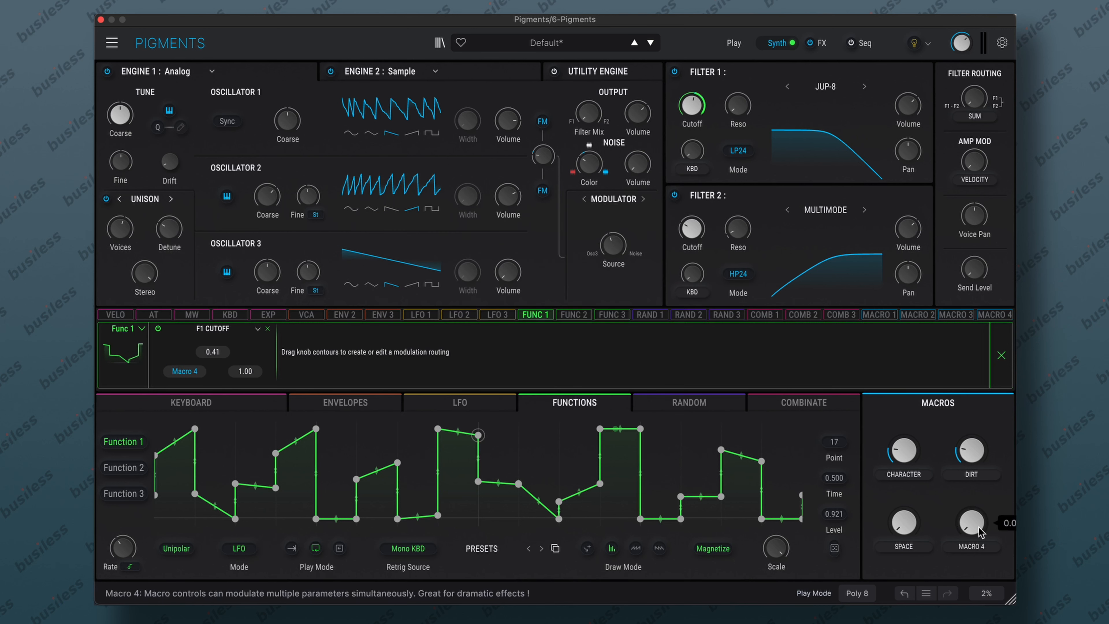
pyautogui.moveTo(979, 527); pyautogui.dragTo(979, 439)
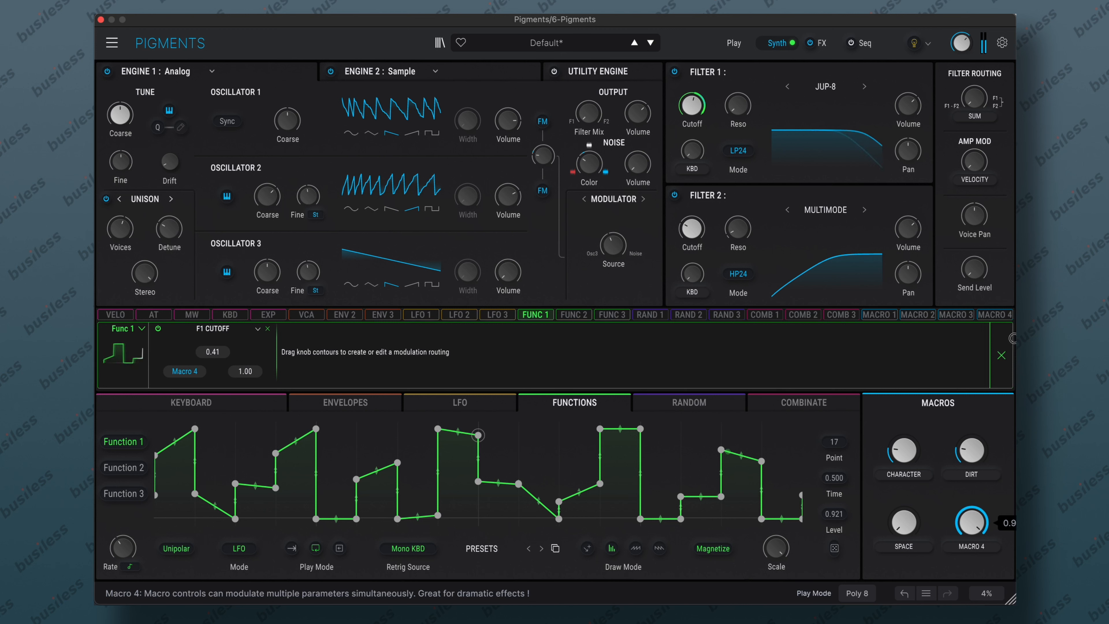
pyautogui.moveTo(981, 532); pyautogui.dragTo(980, 502)
# Rename Macro 4 as Rhythm and reset it to zero, and raise the Character macro slightly
pyautogui.doubleClick(972, 546)
pyautogui.write('Rhythm')
pyautogui.press('BackSpace')
pyautogui.press('BackSpace')
pyautogui.press('BackSpace')
pyautogui.press('BackSpace')
pyautogui.press('BackSpace')
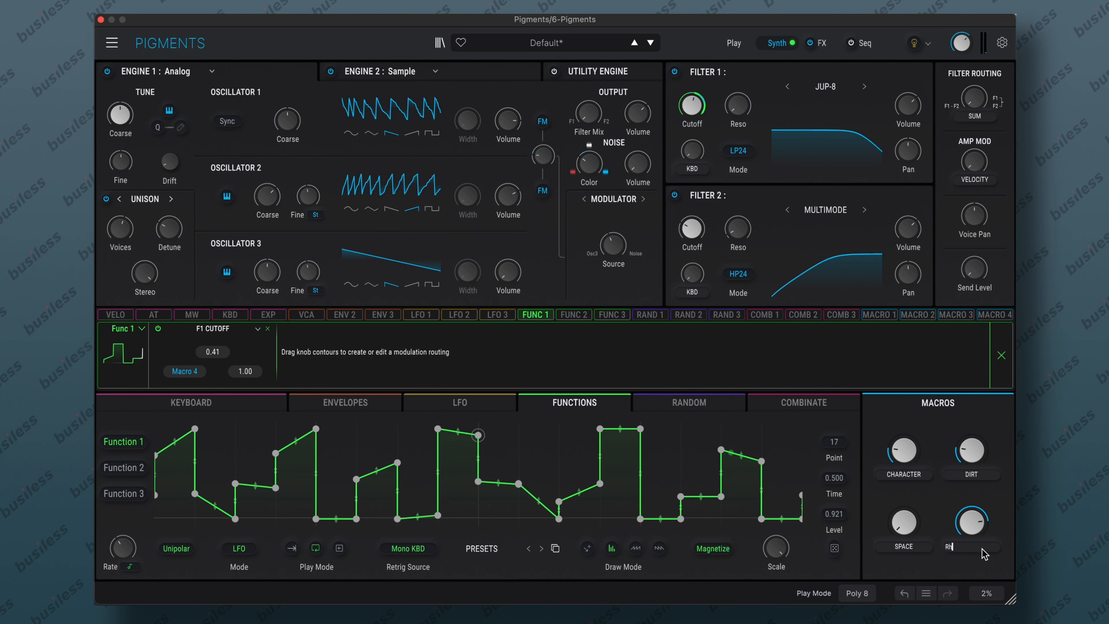
pyautogui.write('ythm')
pyautogui.press('Return')
pyautogui.doubleClick(974, 525)
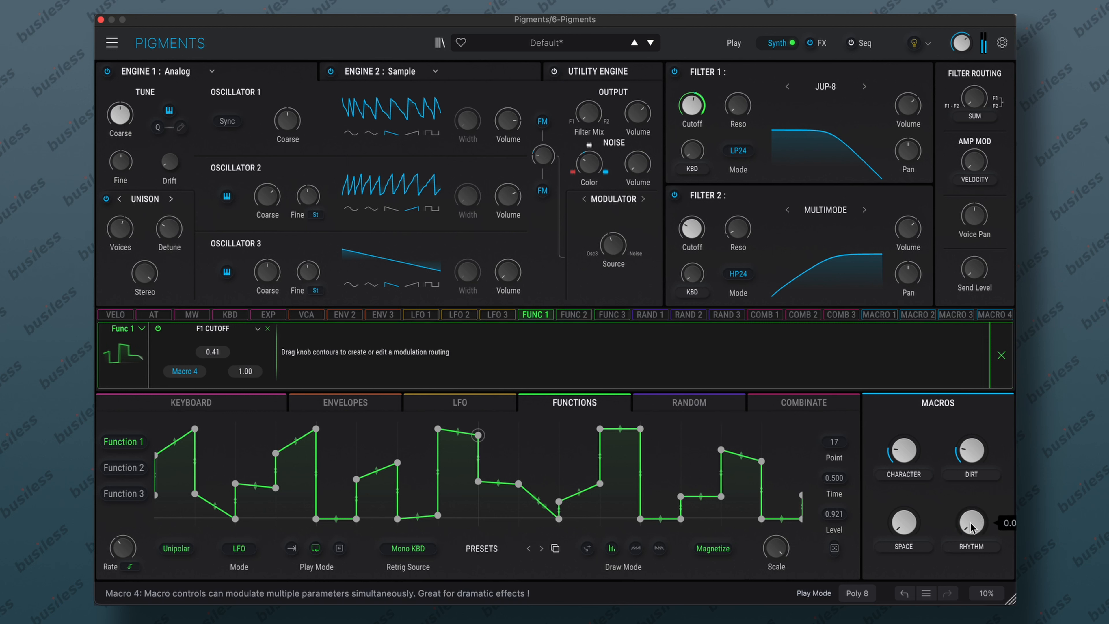
pyautogui.moveTo(913, 458); pyautogui.dragTo(913, 442)
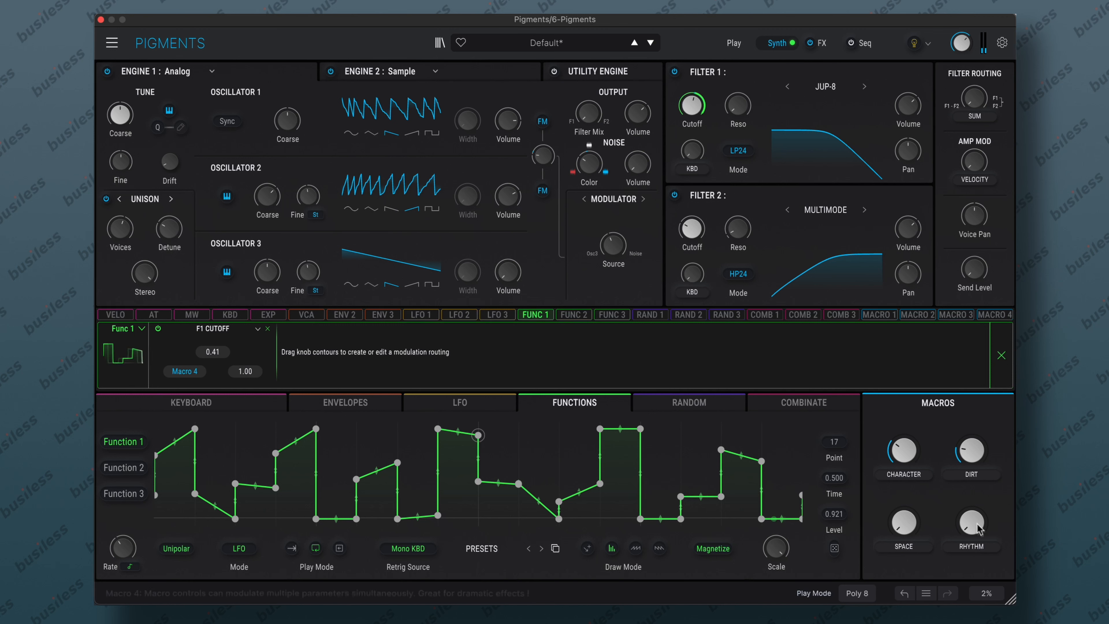
# Close Function 1's modulation routing and assign the Rhythm macro to Filter 1's cutoff
pyautogui.click(1003, 351)
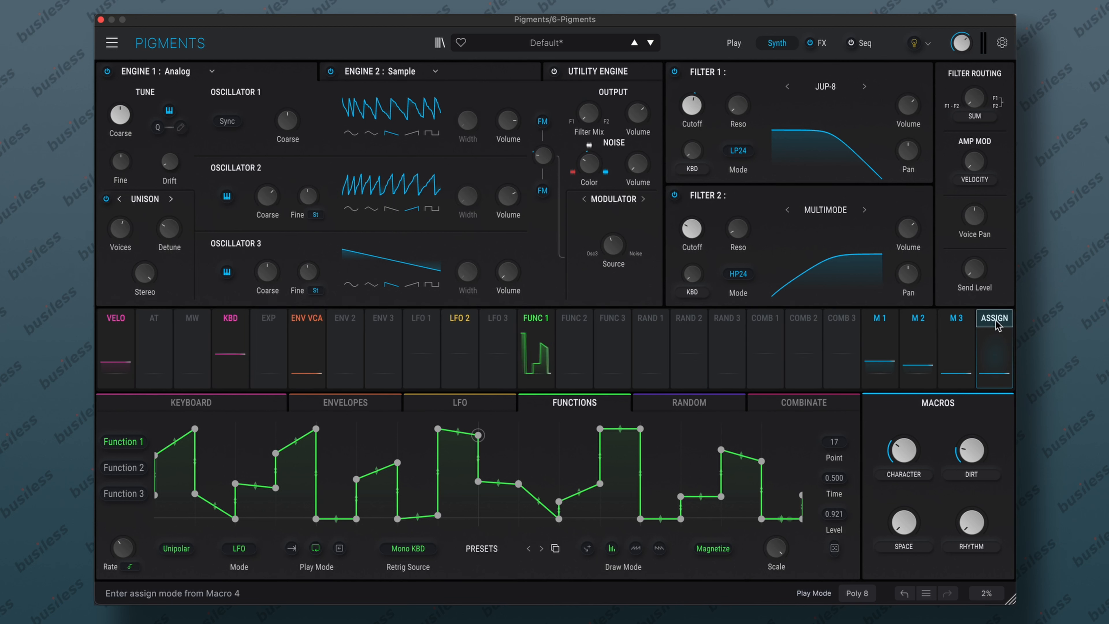
pyautogui.click(995, 319)
pyautogui.click(697, 104)
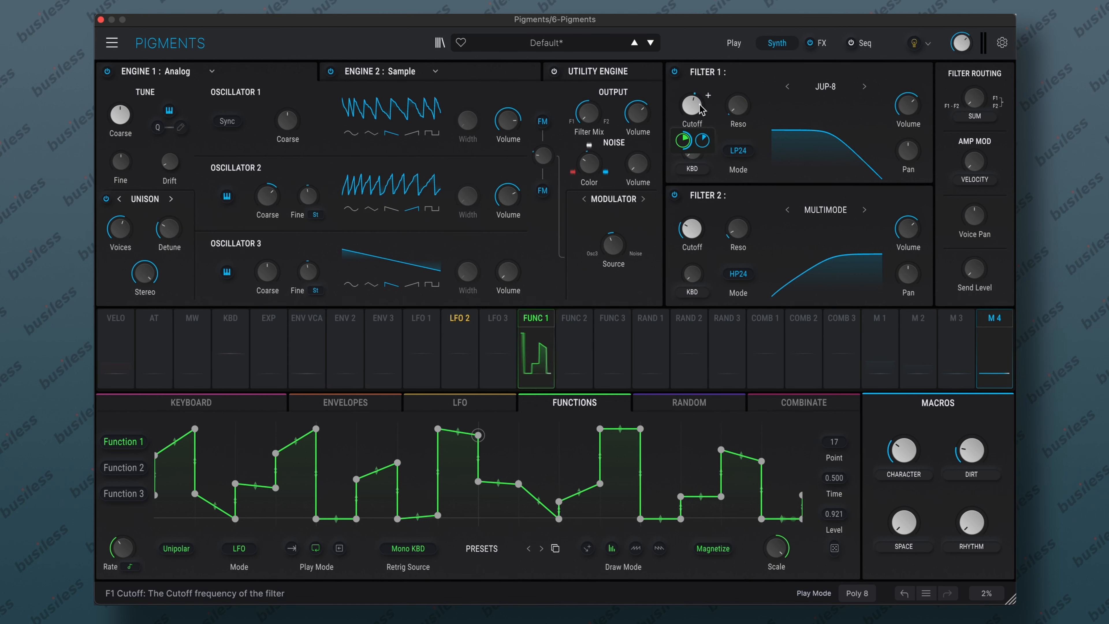